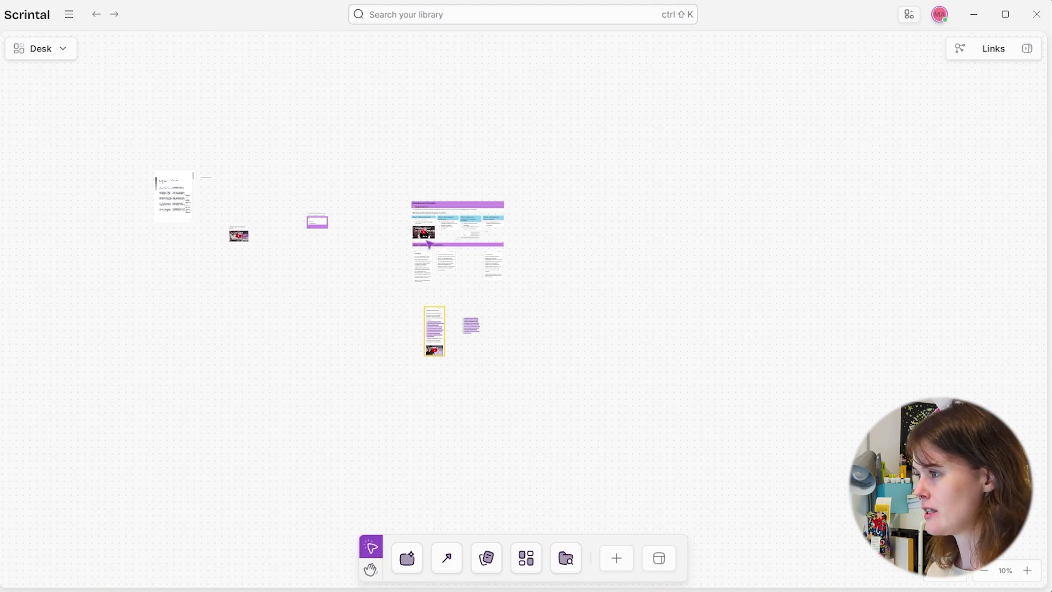
Step: Zoom in and pan the Desk canvas to bring the Zettelkasten Principles board into view
scroll(195, 287, "up", 5)
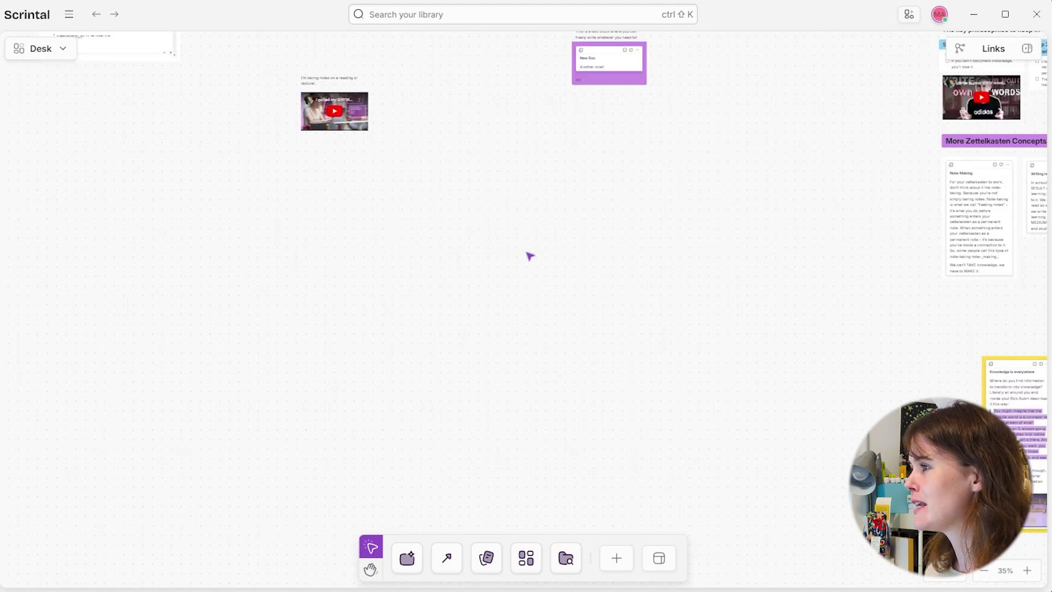
key("h")
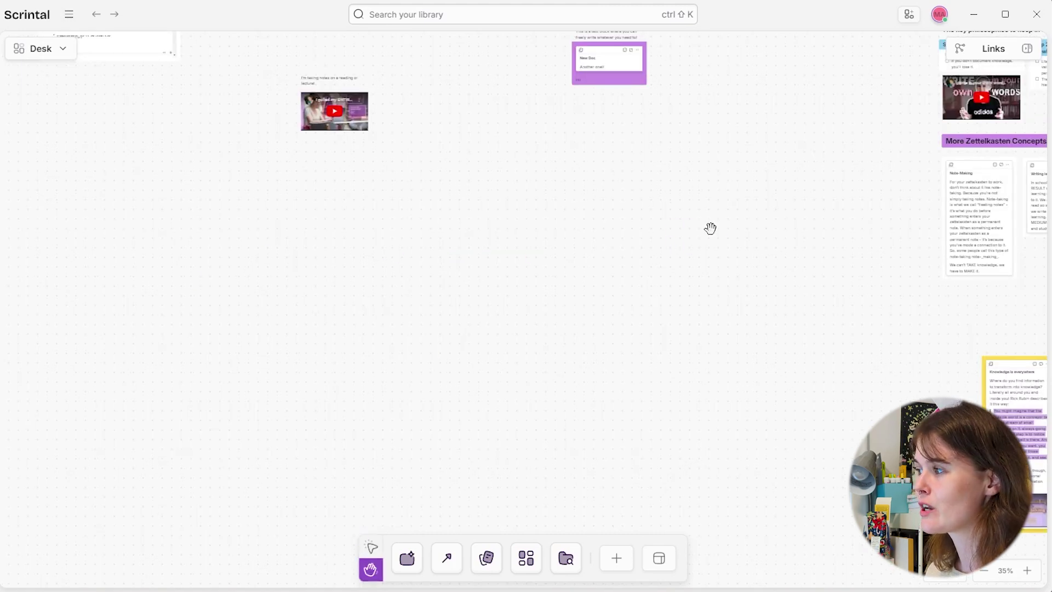
left_click_drag(711, 228, 393, 376)
key("v")
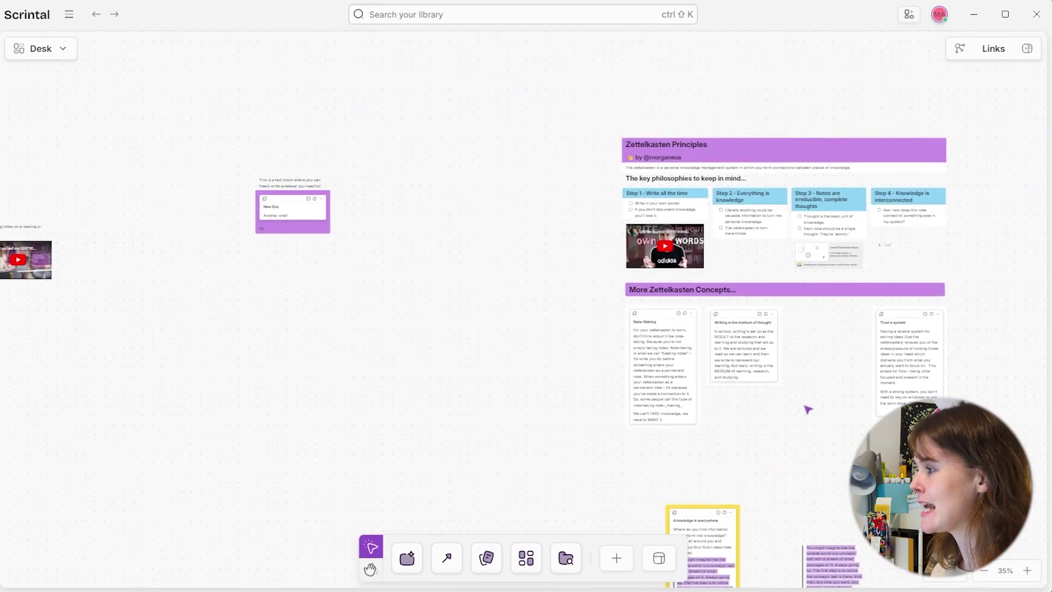
scroll(808, 409, "right", 4)
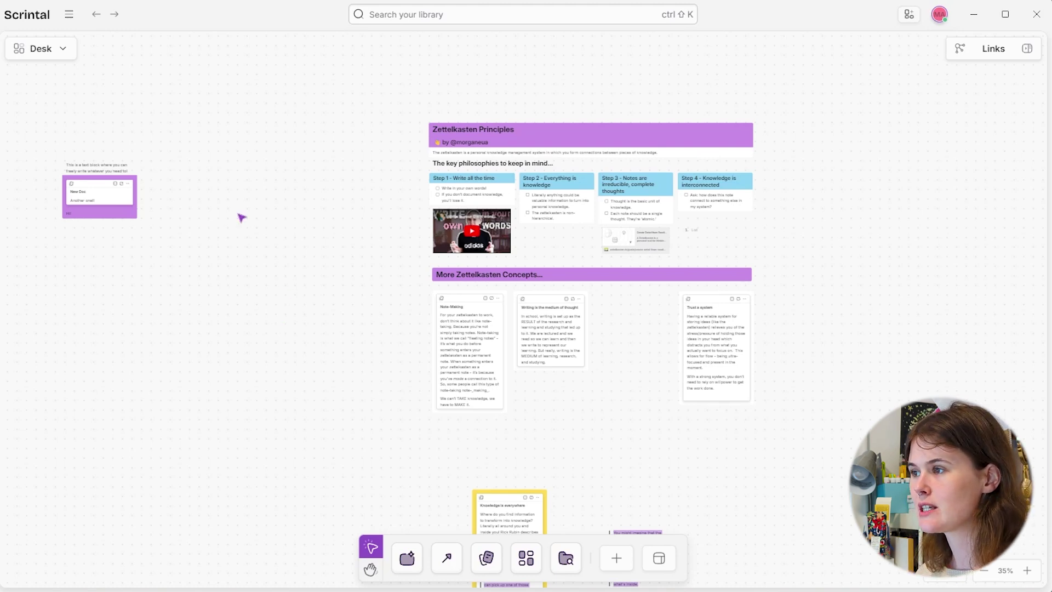
Step: Pan past the Zettelkasten Principles board to an empty area of the canvas
left_click_drag(402, 102, 932, 412)
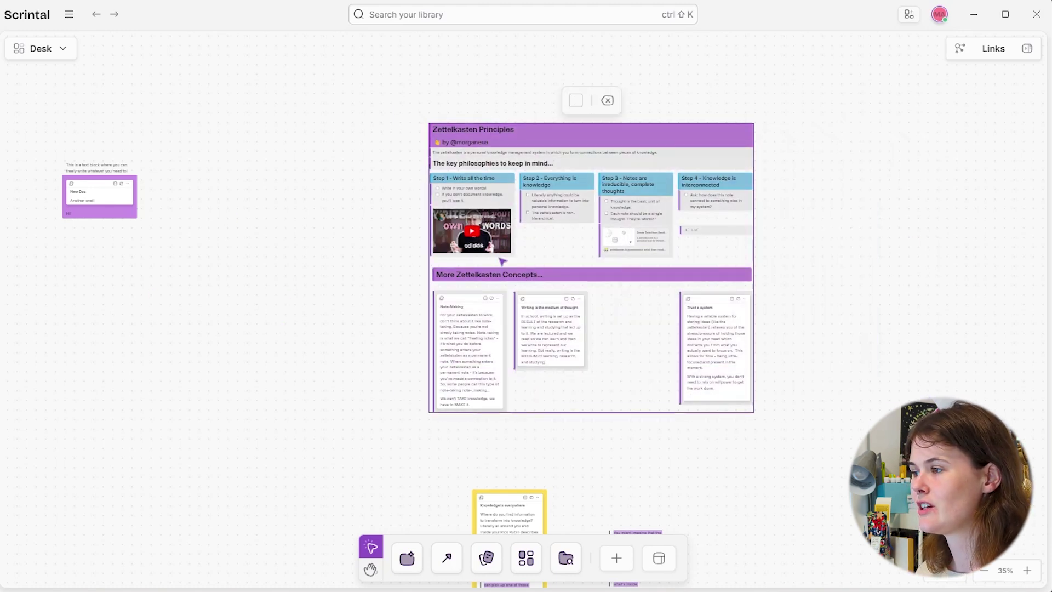
left_click(254, 339)
key("h")
left_click_drag(174, 328, 530, 158)
left_click_drag(340, 381, 614, 155)
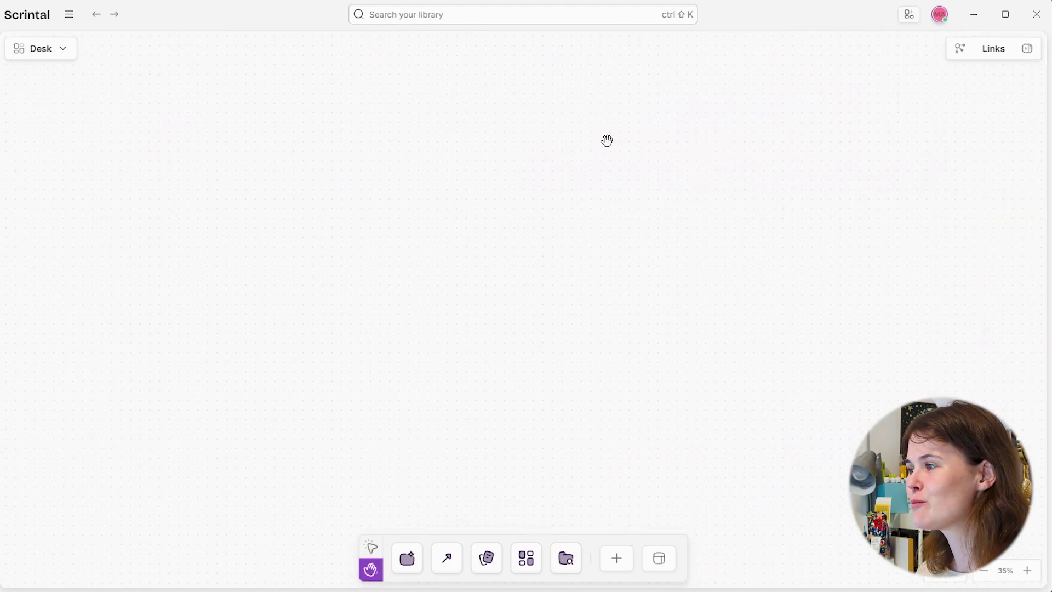
key("v")
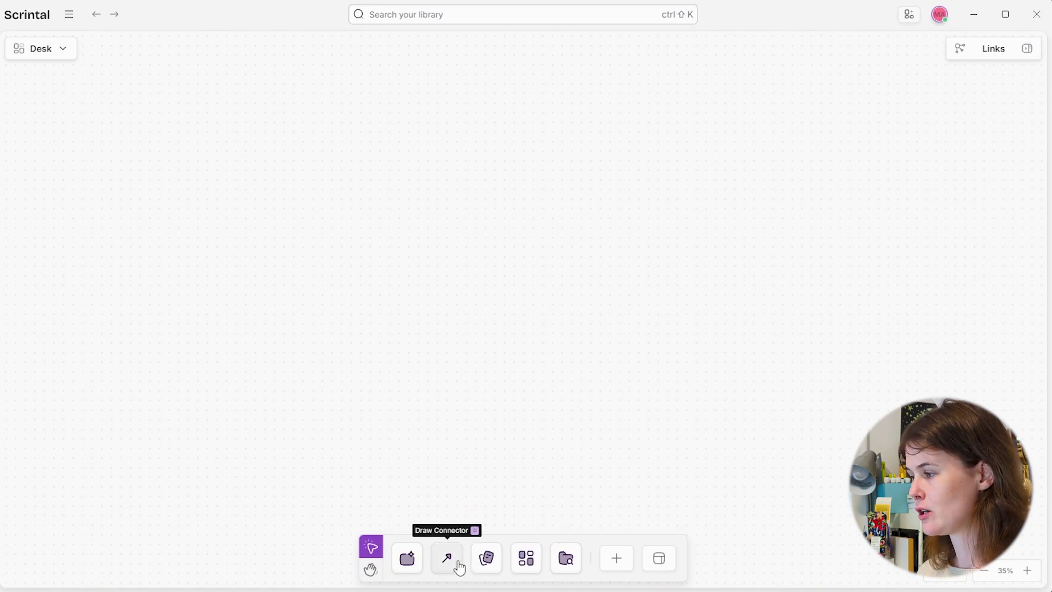
Step: Place a blank New Doc card on the empty canvas, zoom in, and choose the text block tool
left_click(486, 562)
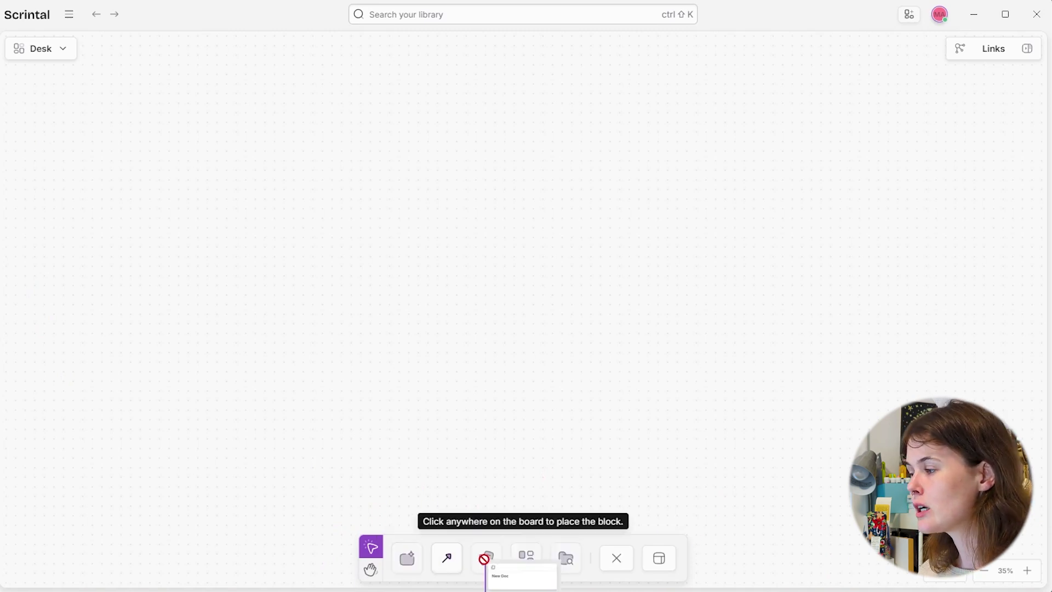
left_click(305, 246)
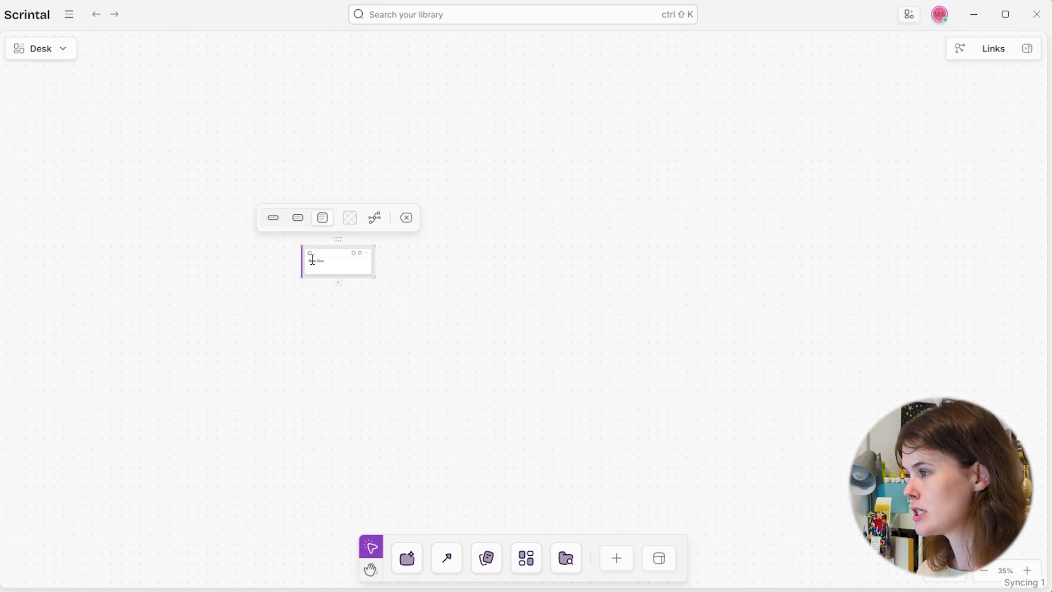
scroll(270, 256, "up", 5)
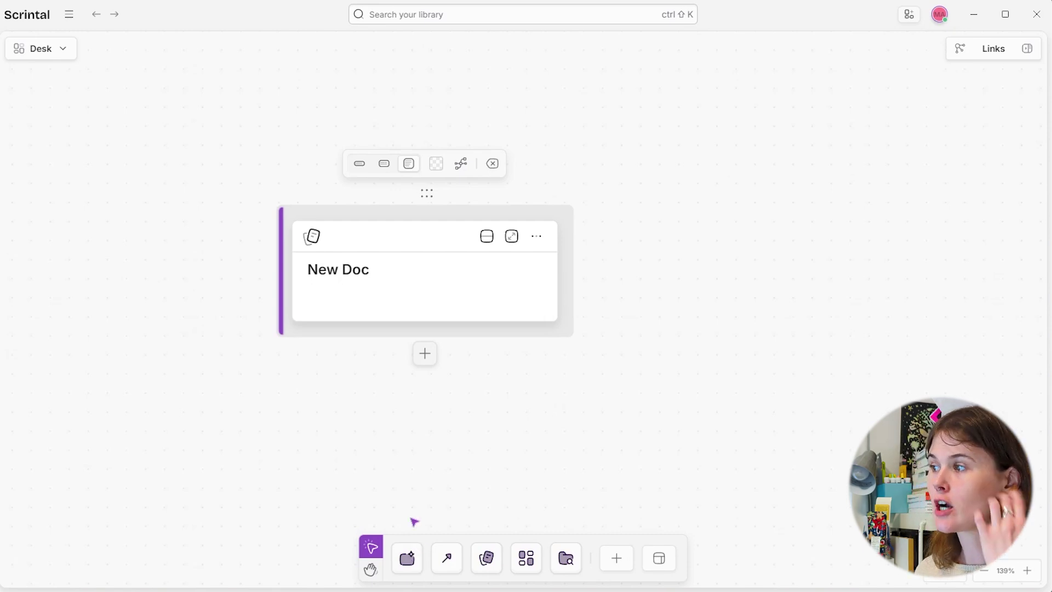
left_click(407, 560)
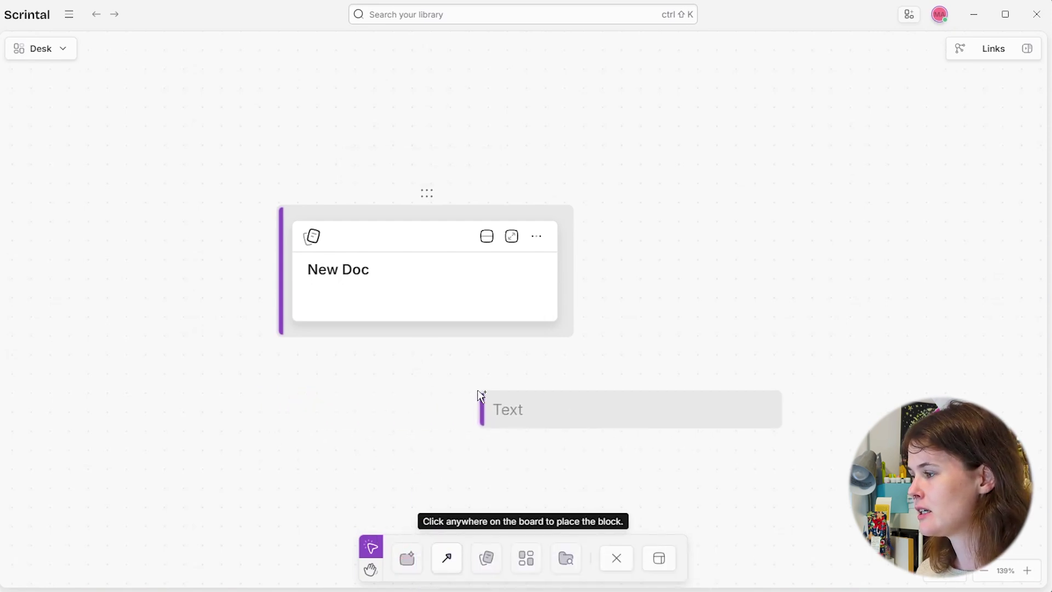
Step: Place a text block with the Beni Hassan juggling fact and move it beside New Doc
left_click(579, 392)
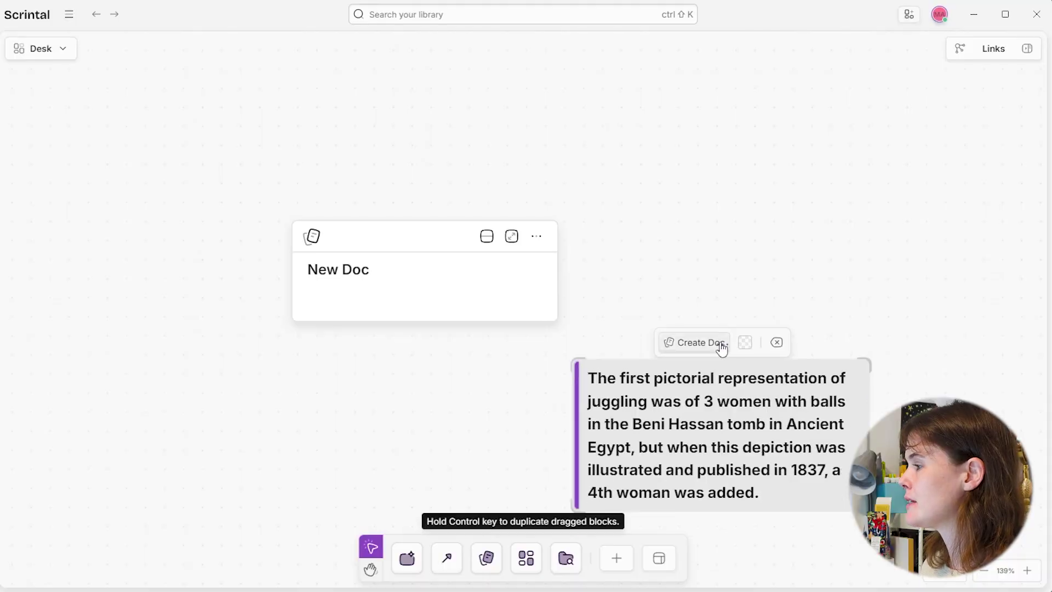
left_click_drag(719, 341, 751, 153)
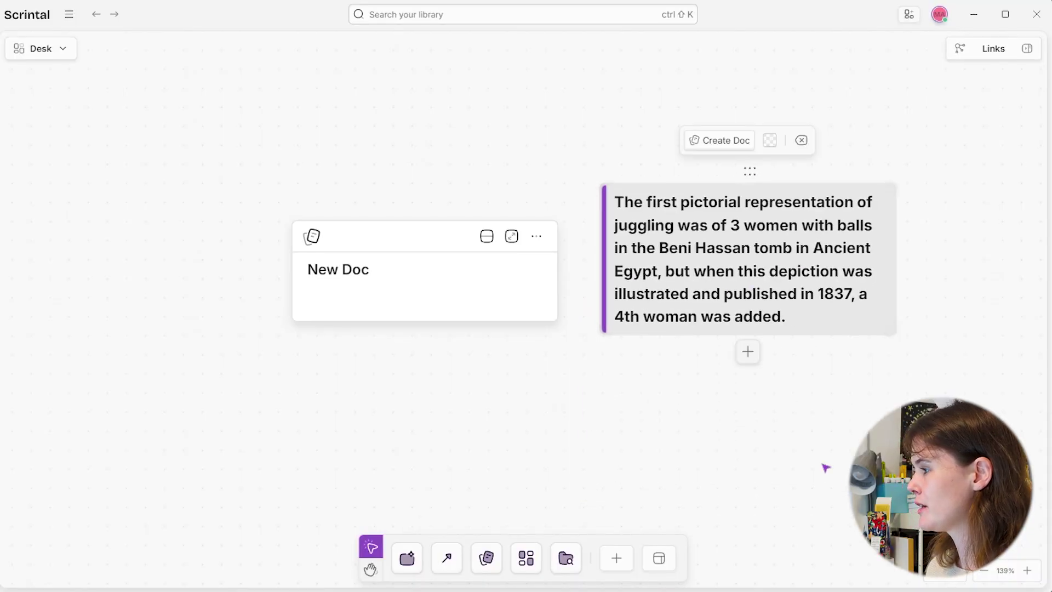
Step: Move the New Doc card up-left and convert the Beni Hassan text block into a doc
left_click(408, 234)
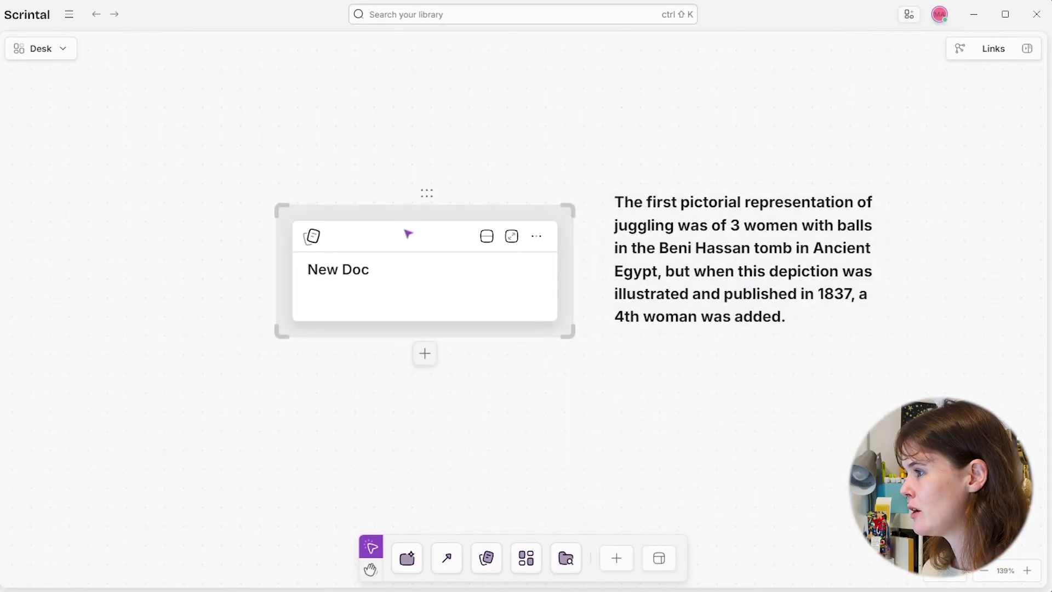
left_click_drag(408, 234, 389, 191)
left_click(687, 249)
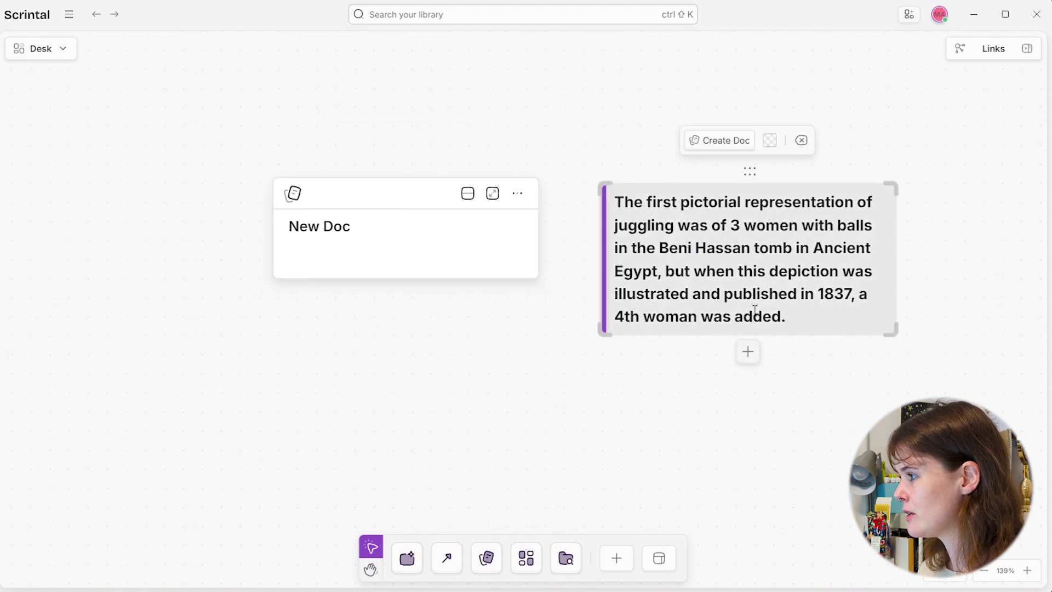
left_click(515, 214)
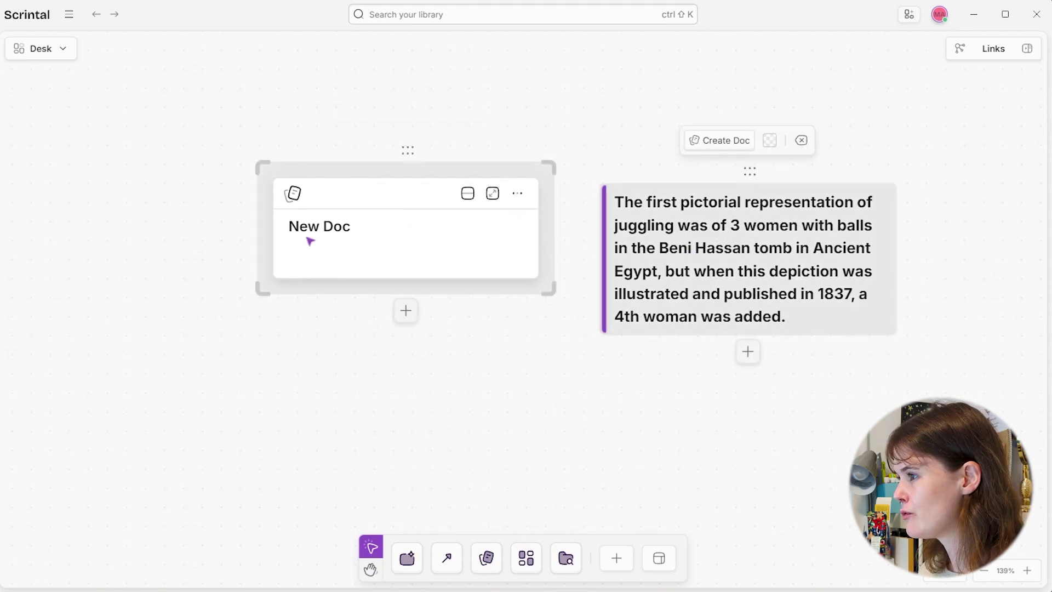
left_click(688, 241)
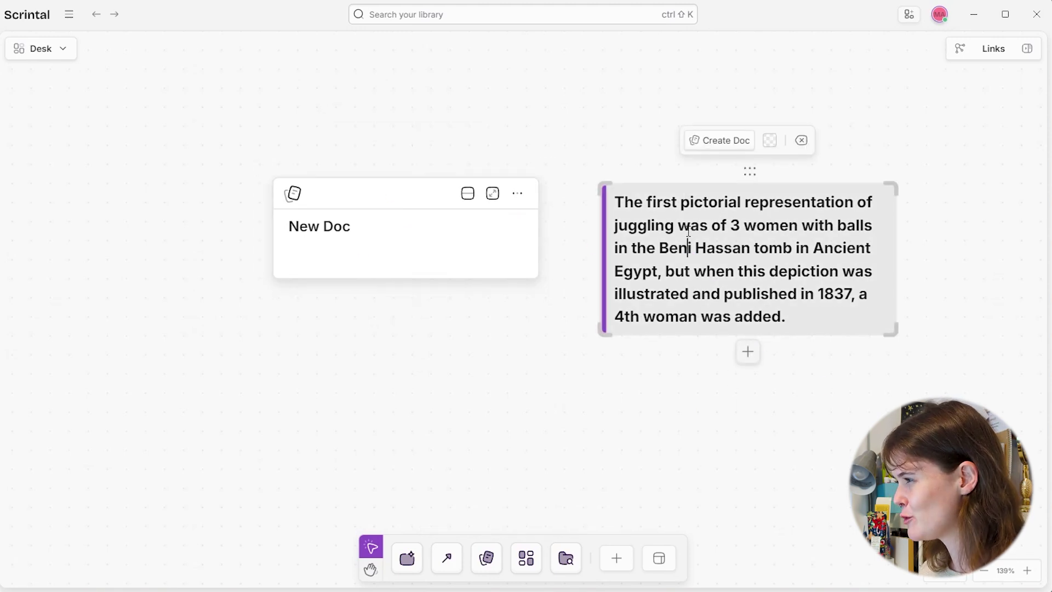
left_click(428, 232)
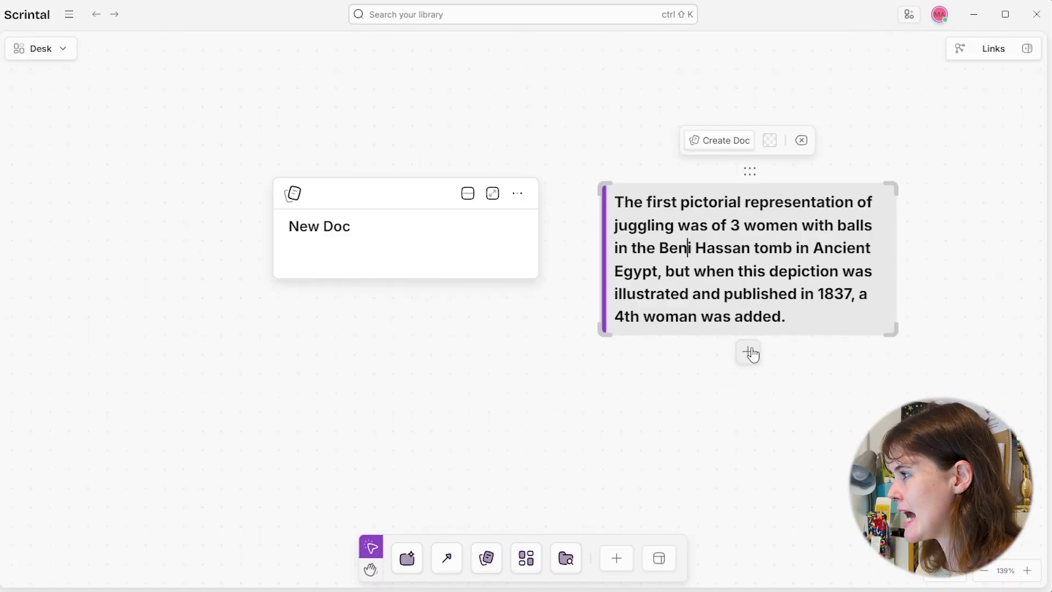
left_click(733, 141)
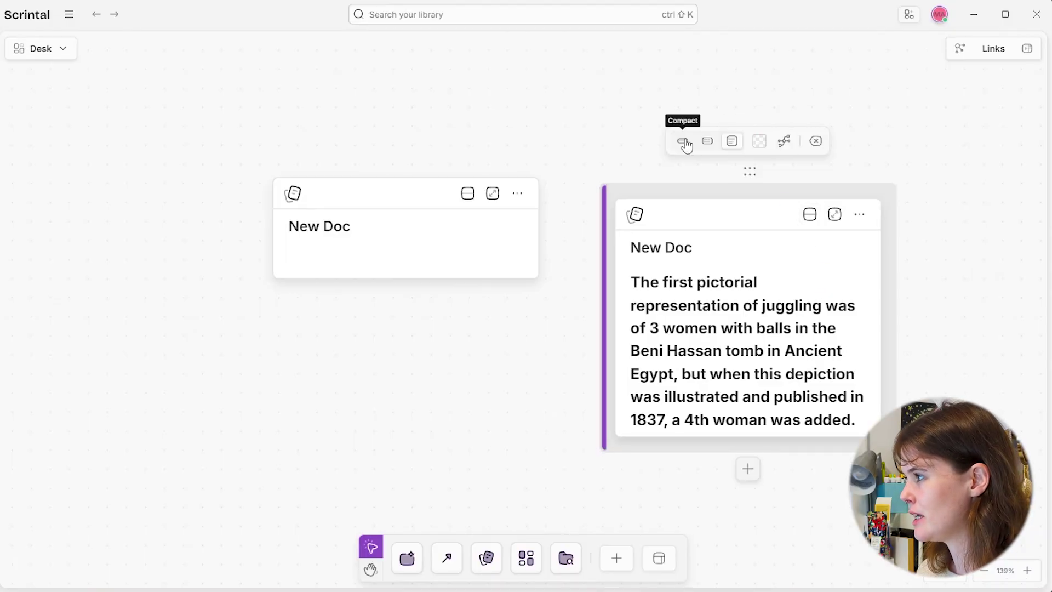
Step: Show the juggling doc's links section and expand, then collapse, its Desk entry
left_click(787, 144)
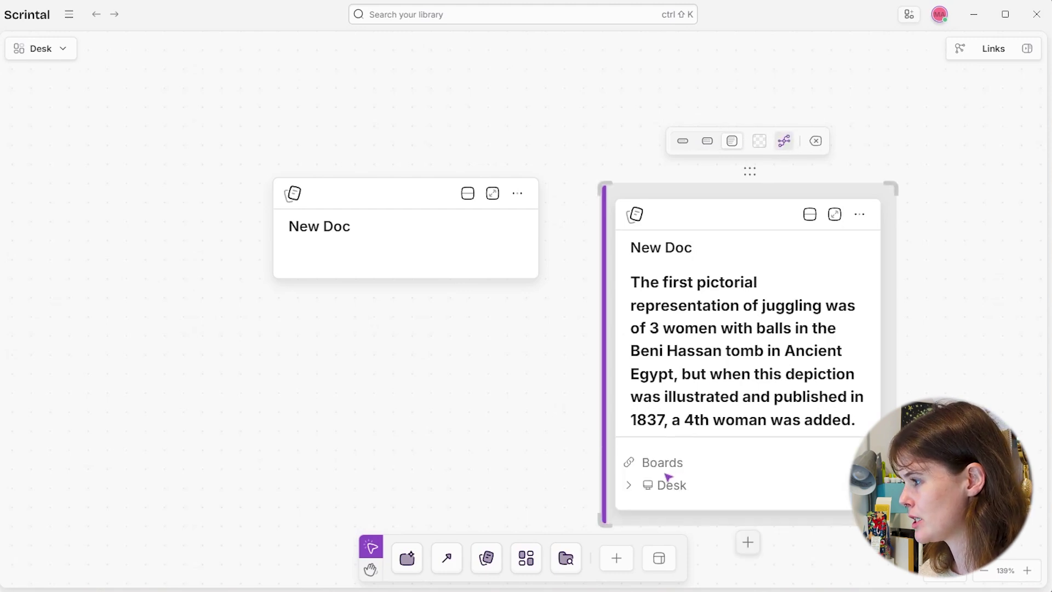
left_click(629, 485)
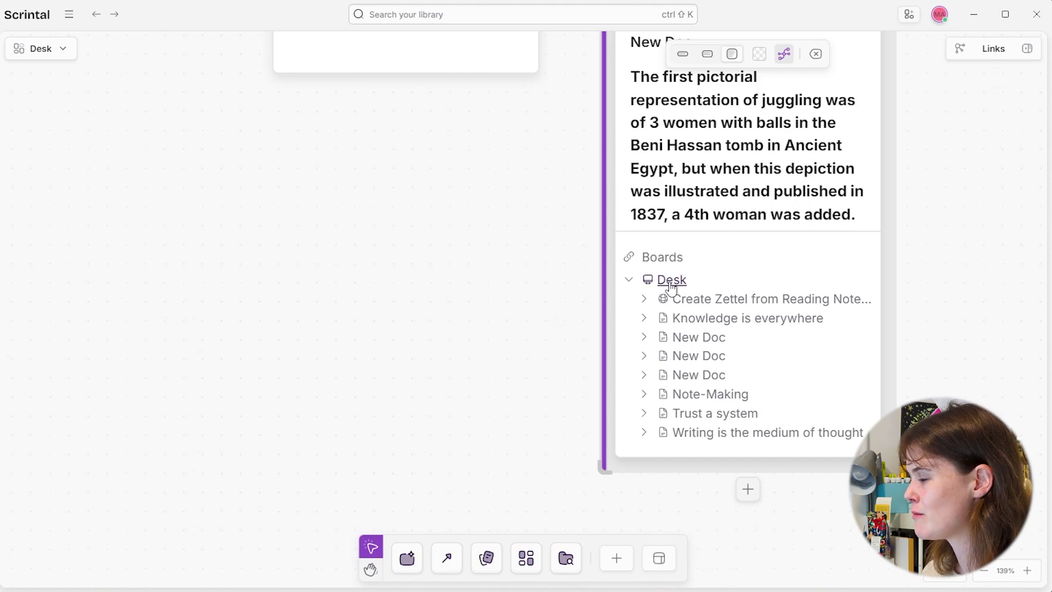
scroll(713, 329, "down", 1)
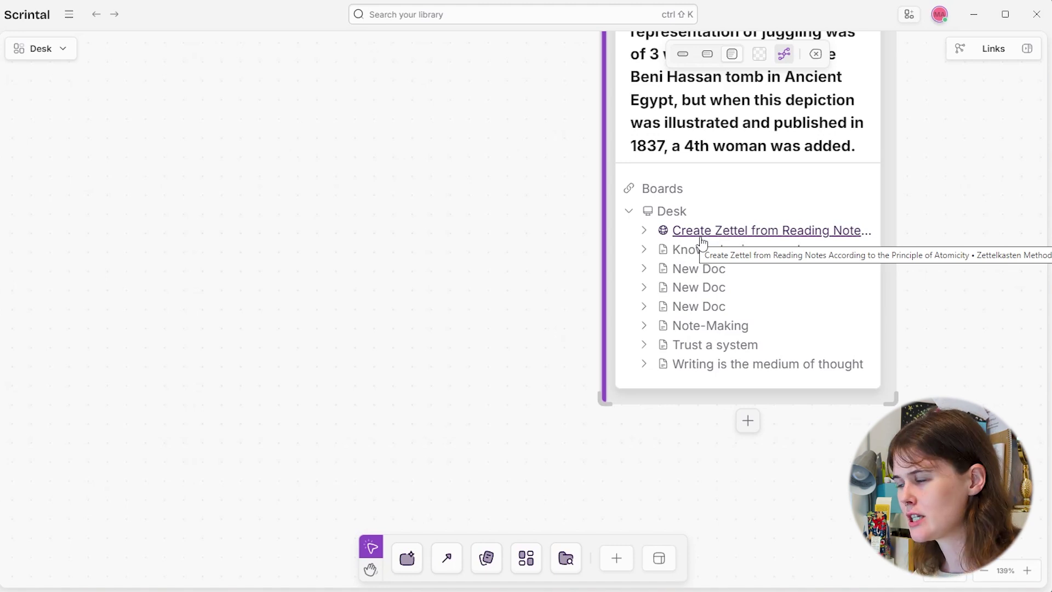
left_click(630, 214)
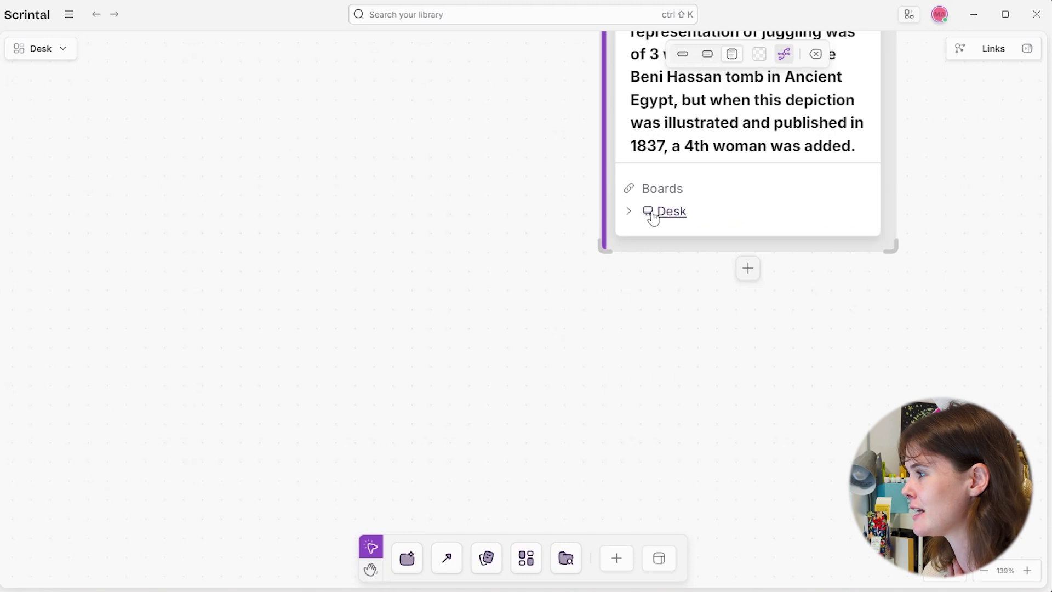
scroll(762, 226, "up", 3)
Step: Select the word 'published' in the juggling doc's paragraph
left_click(762, 233)
double_click(794, 259)
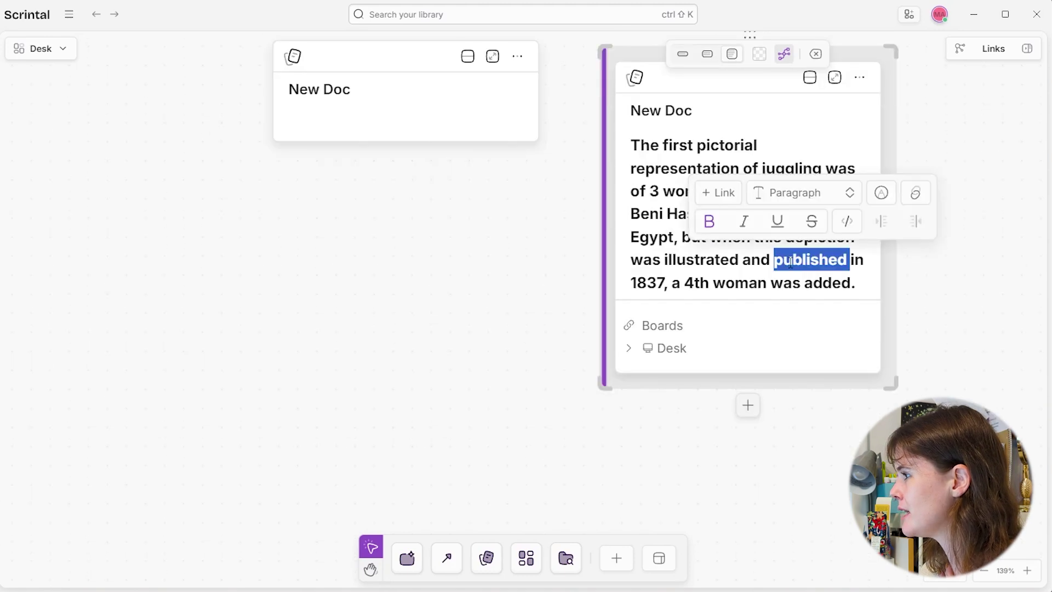
left_click(795, 260)
double_click(795, 261)
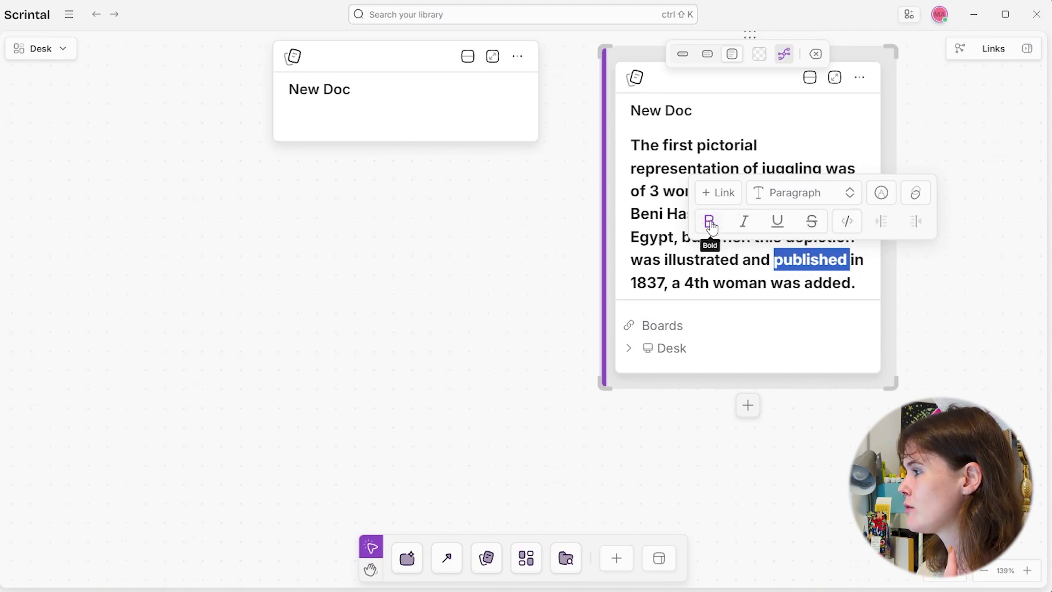
Step: Remove bold from the juggling paragraph and add an empty paragraph after it
triple_click(666, 146)
left_click(640, 349)
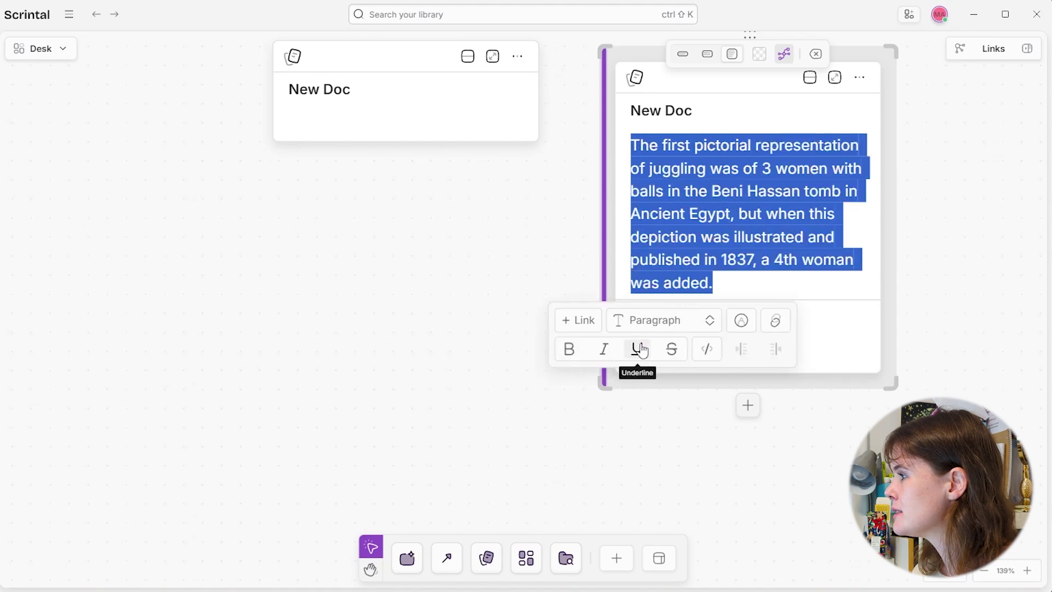
left_click(737, 277)
key("Return")
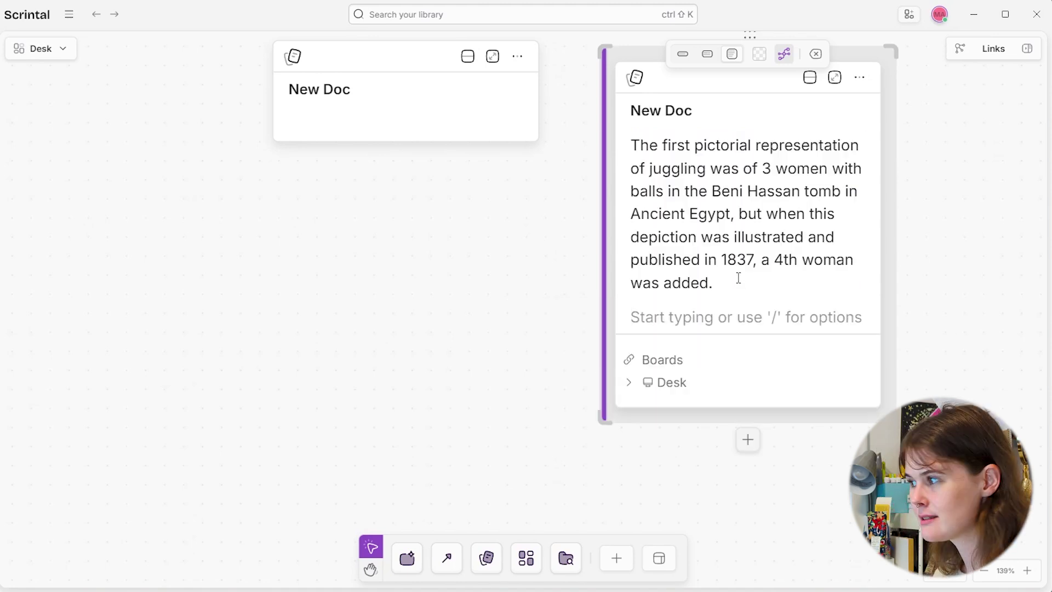
Step: Title the doc 'Earliest pictorial depiction of juggling' and name the left card 'Juggling'
left_click(682, 109)
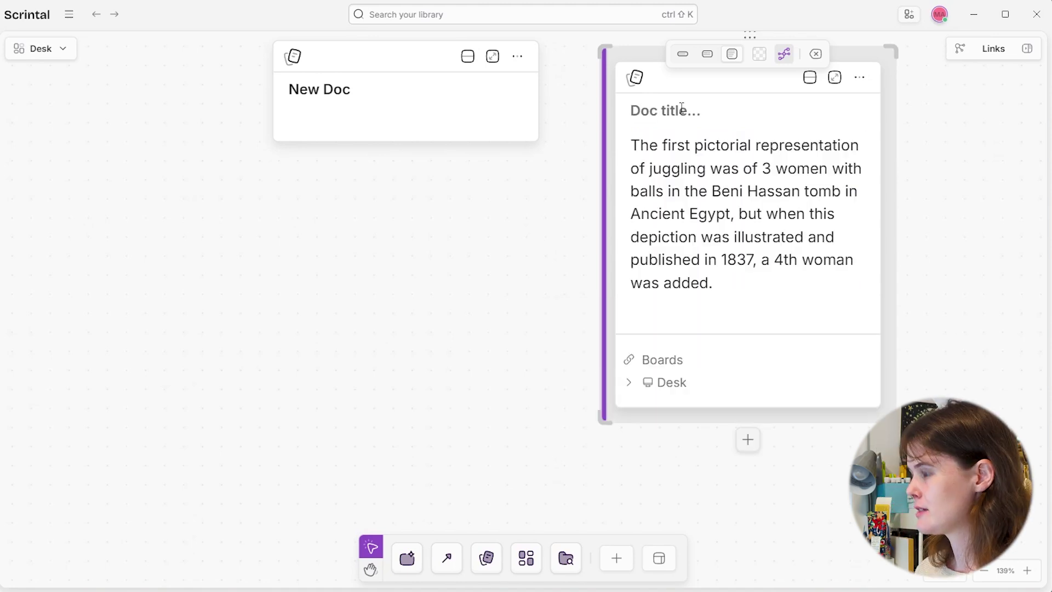
type("earliest")
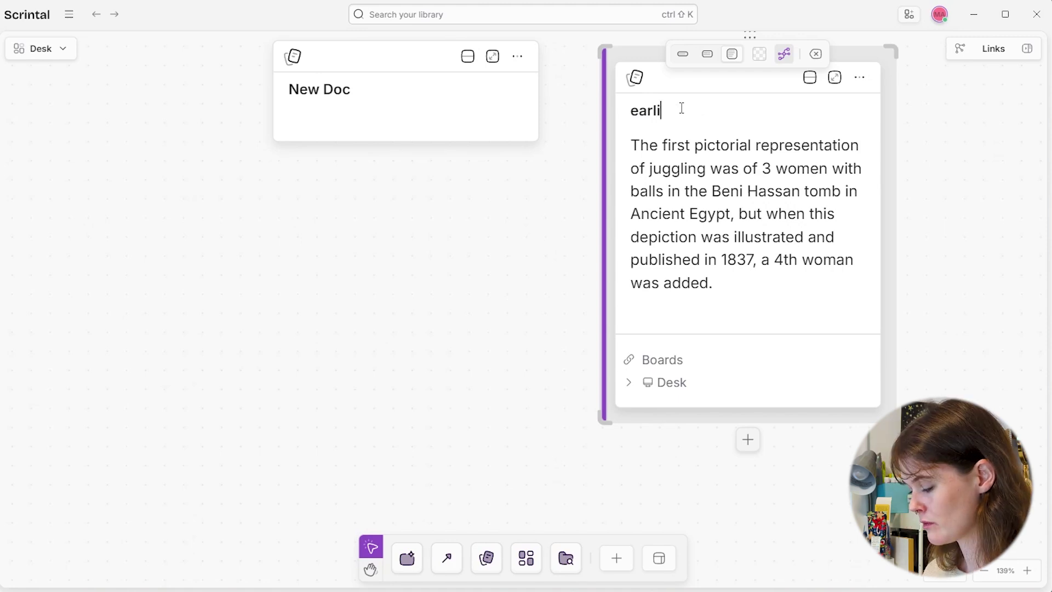
left_click(351, 90)
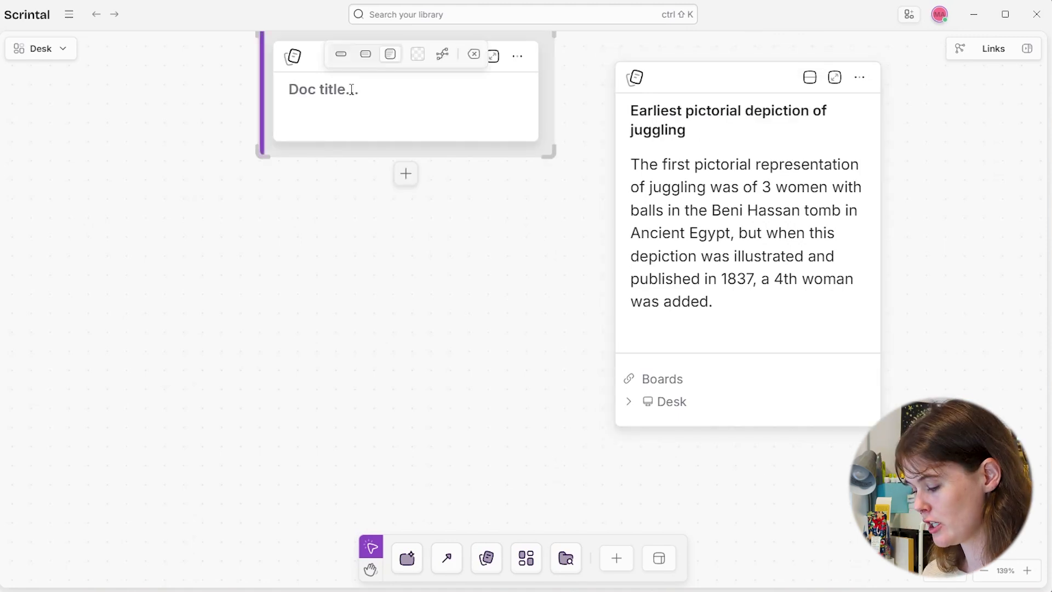
type("Juggling")
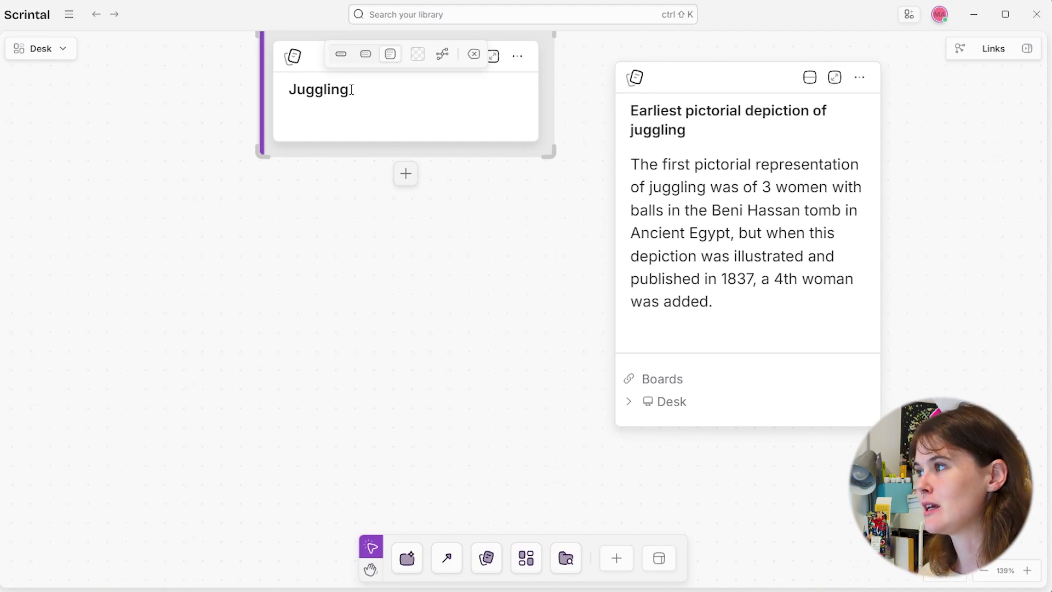
left_click(684, 186)
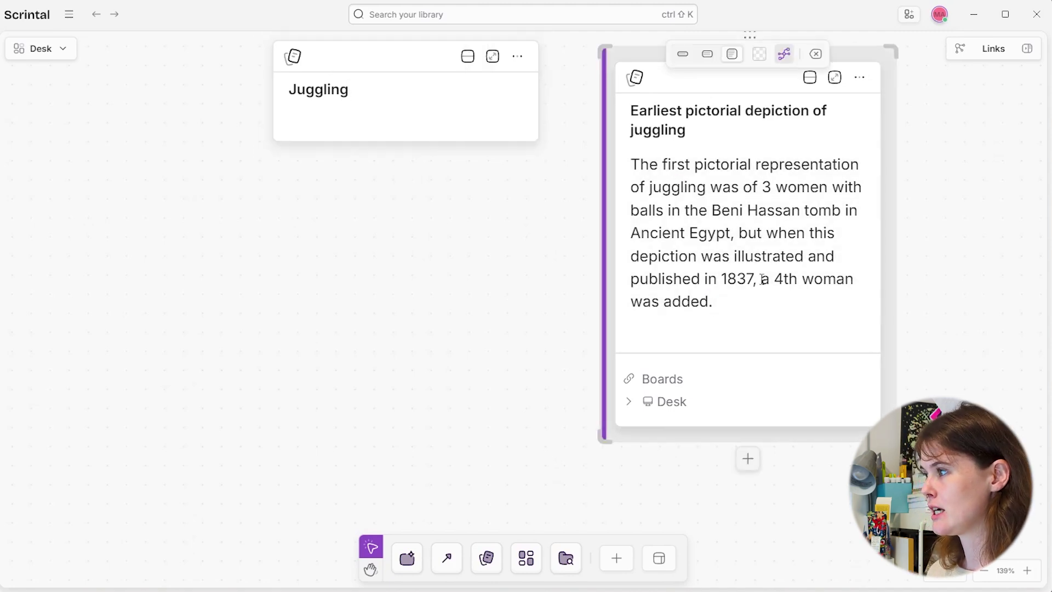
left_click(762, 280)
Step: Add a +jugg link to the Juggling doc below the depiction paragraph
key("Return")
type("+jugg")
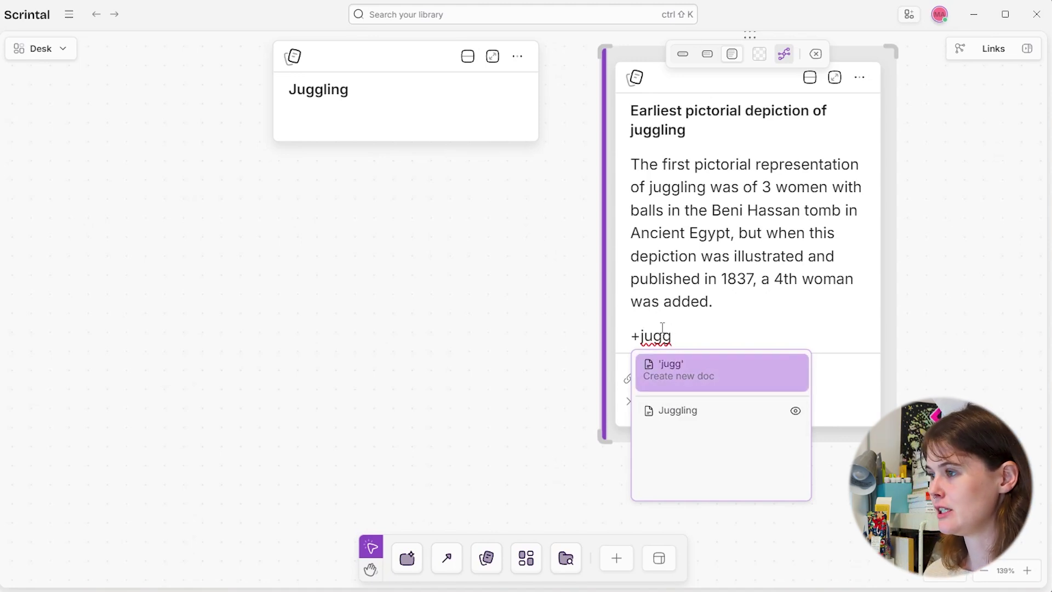
left_click(680, 414)
Step: Replace the word 'juggling' in the sentence with an inline [[Juggling link and preview it
double_click(650, 187)
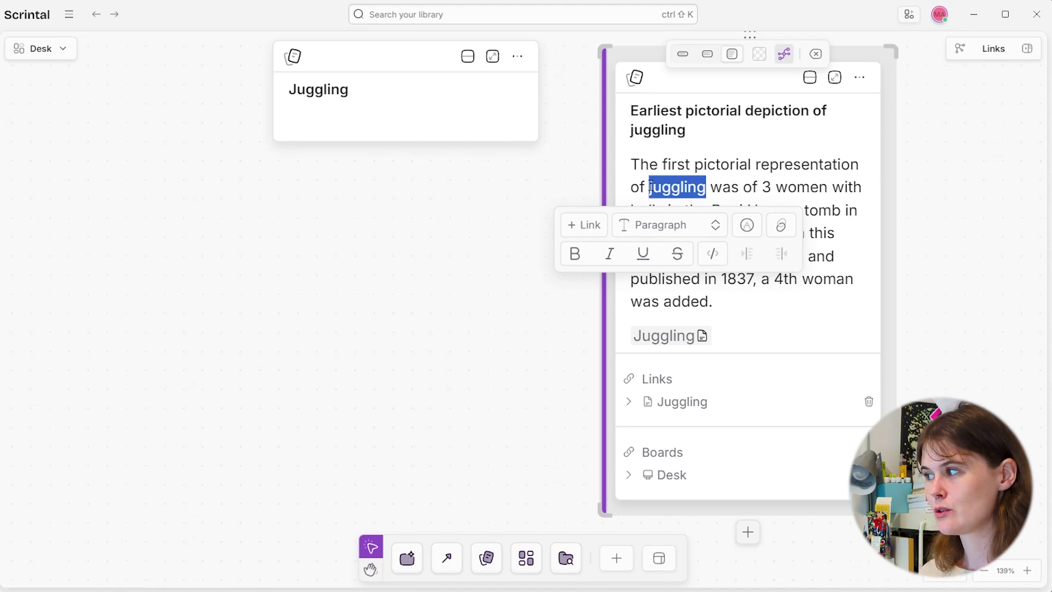
key("BackSpace")
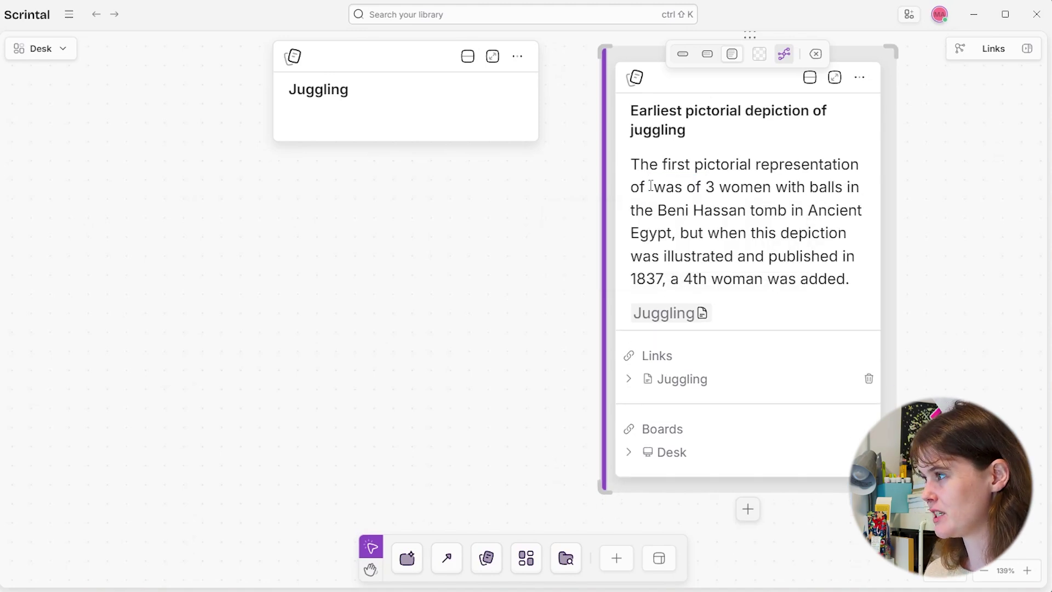
type("[[")
type("j")
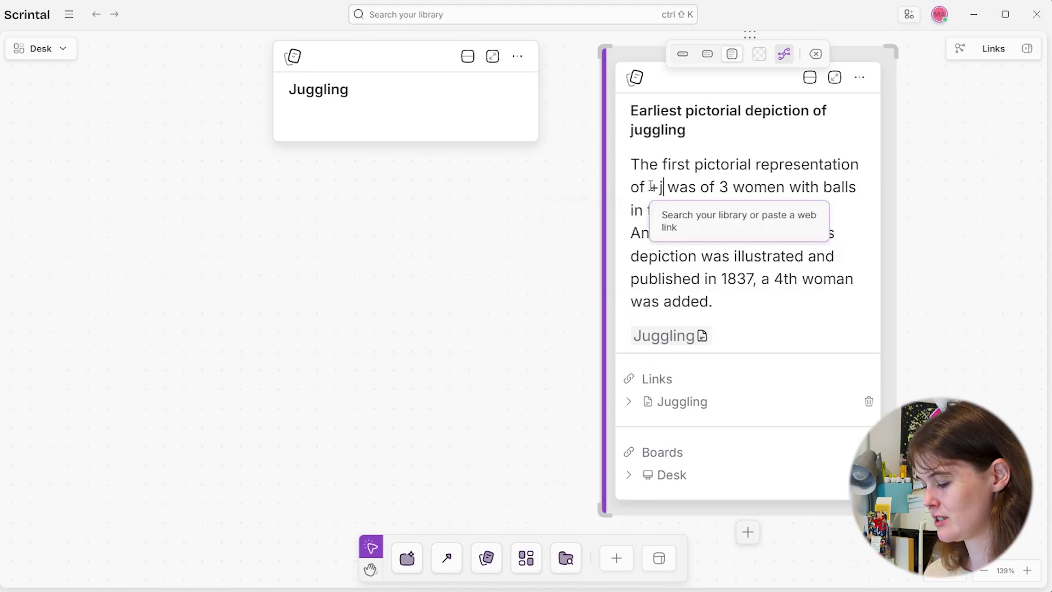
type("ugg")
key("Down")
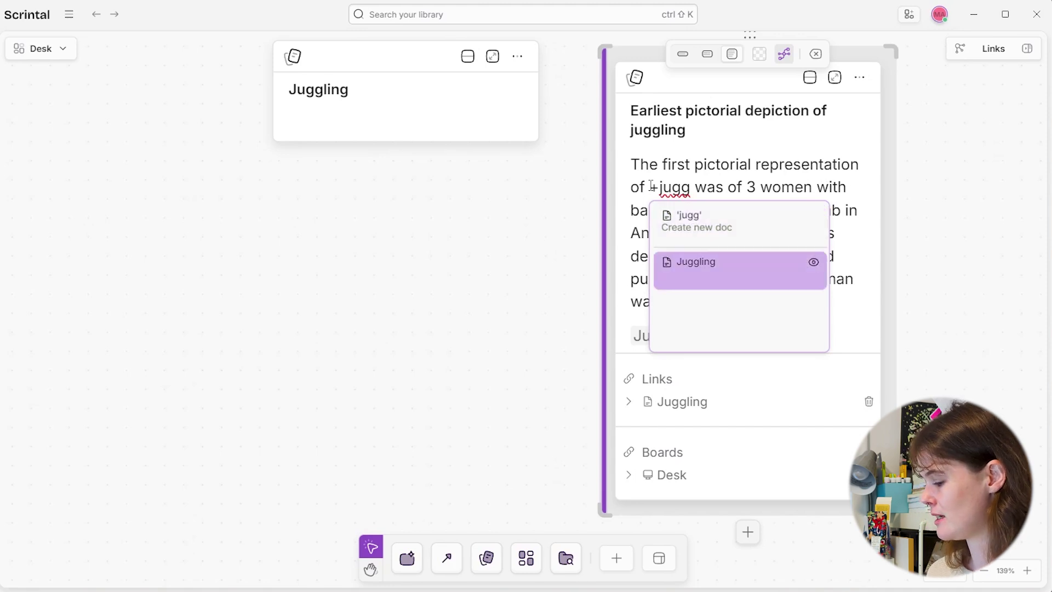
key("Return")
left_click(740, 300)
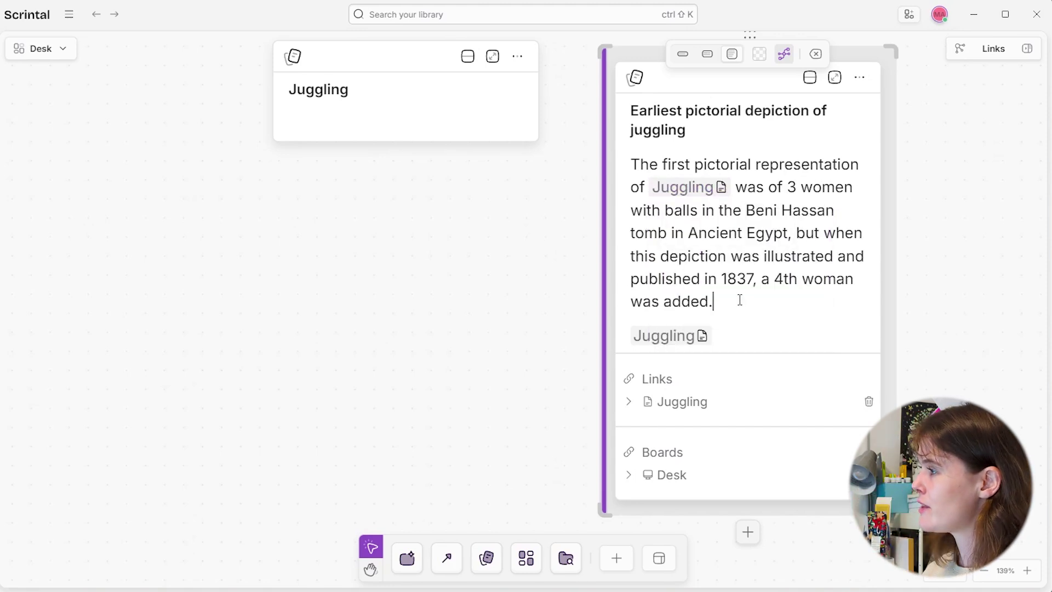
left_click(690, 192)
left_click_drag(685, 77, 225, 167)
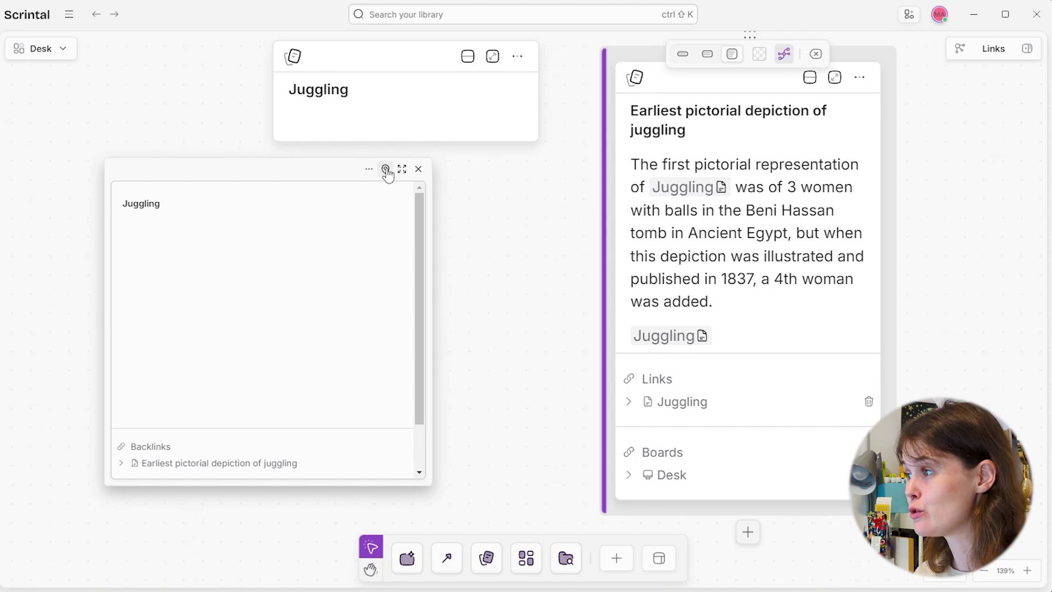
Step: Pin the Juggling doc from its preview onto the board below the first Juggling card
left_click(385, 170)
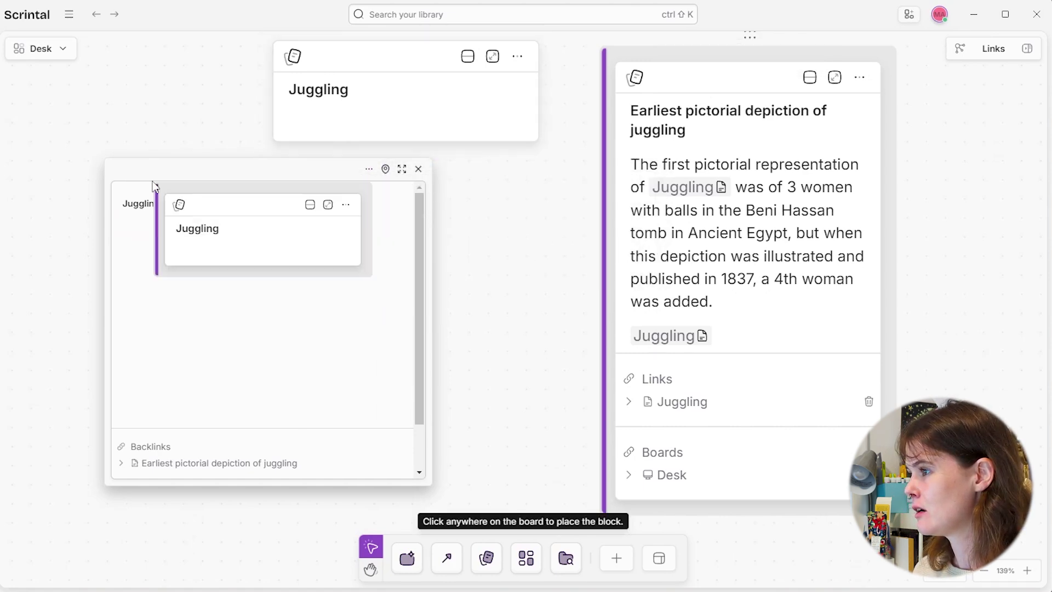
left_click(74, 106)
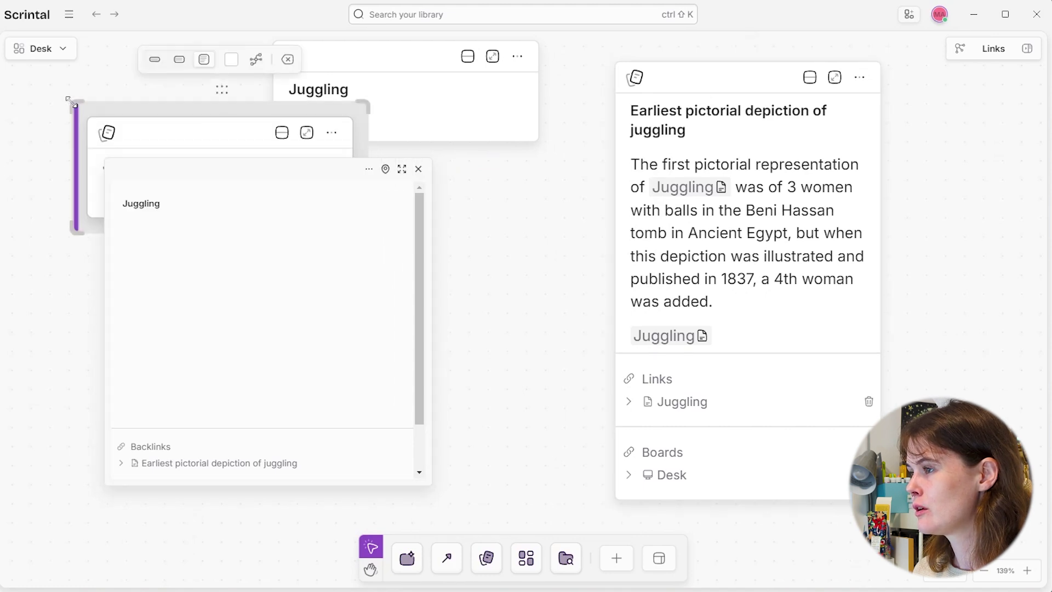
left_click(477, 270)
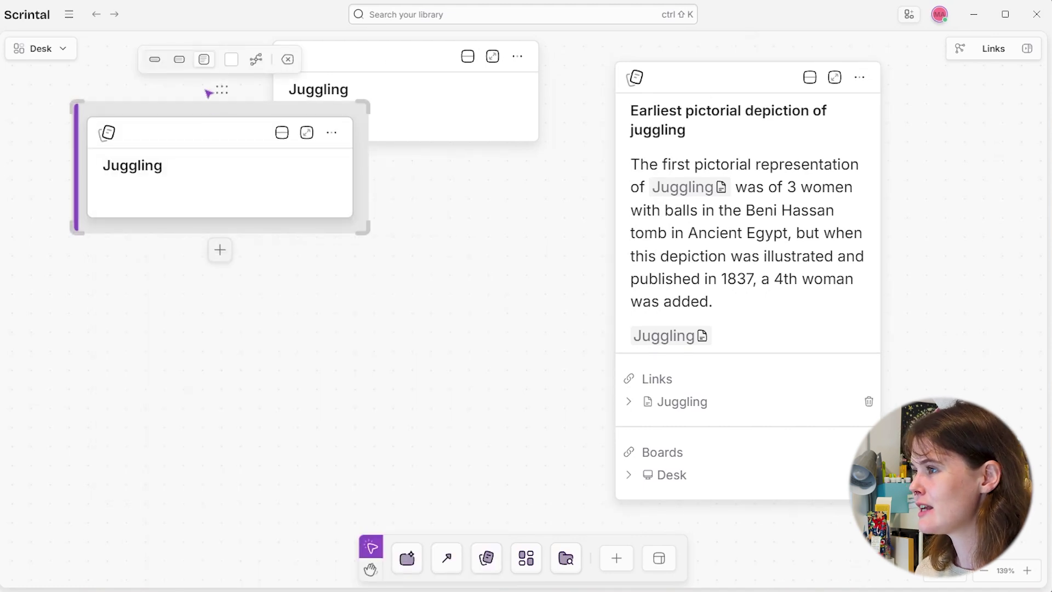
left_click_drag(222, 89, 313, 217)
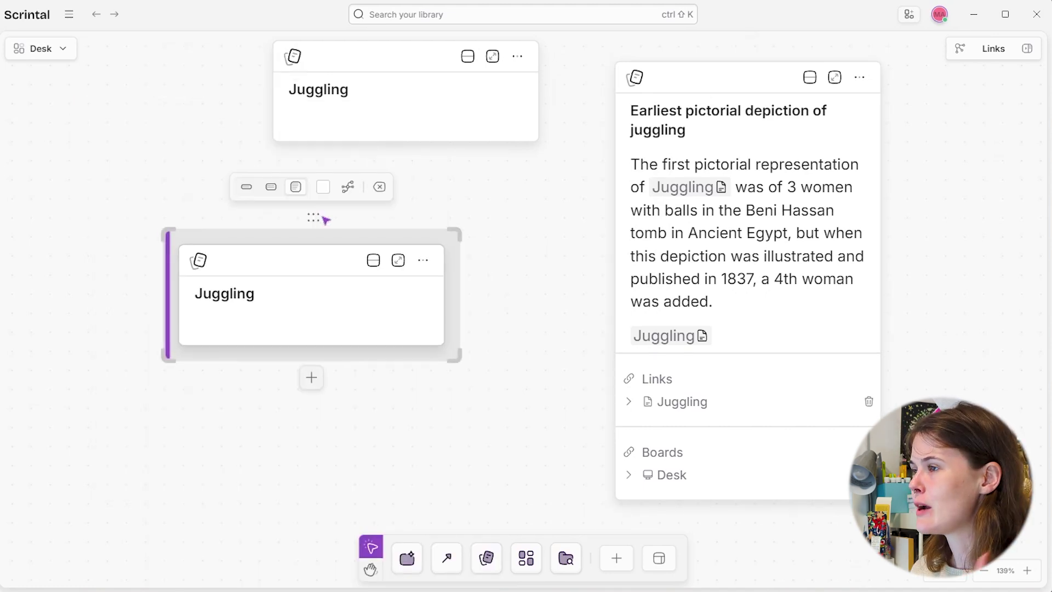
Step: Create a new Untitled doc from the Docs list in the sidebar
left_click(69, 15)
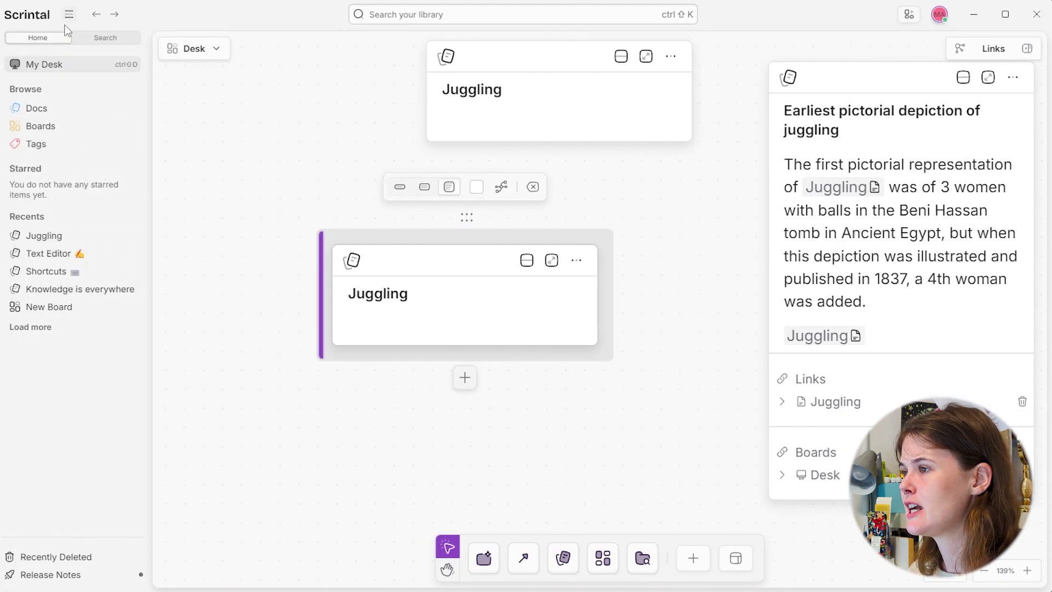
left_click(48, 111)
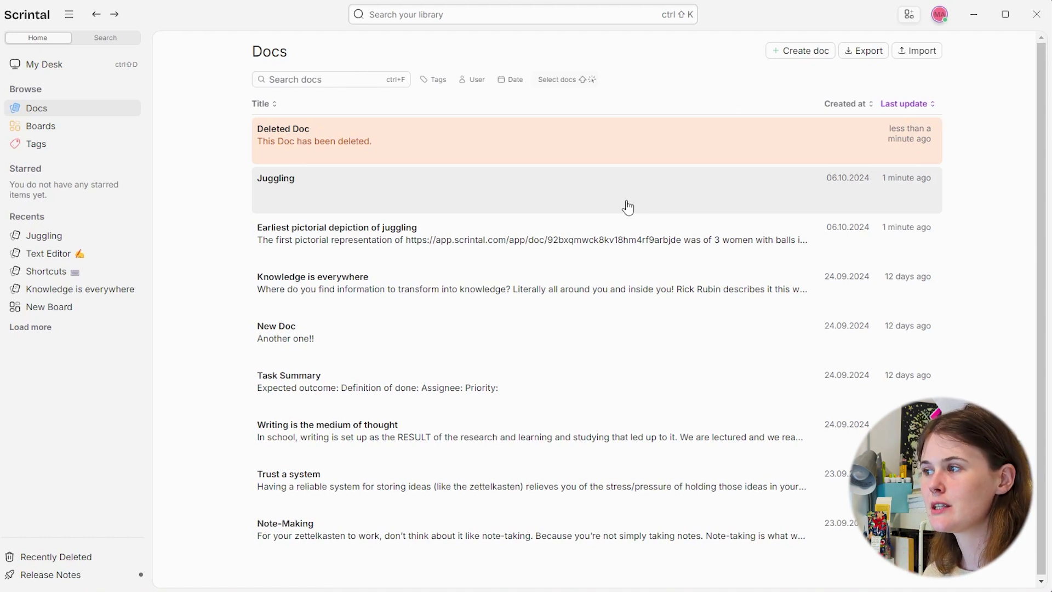
left_click(798, 53)
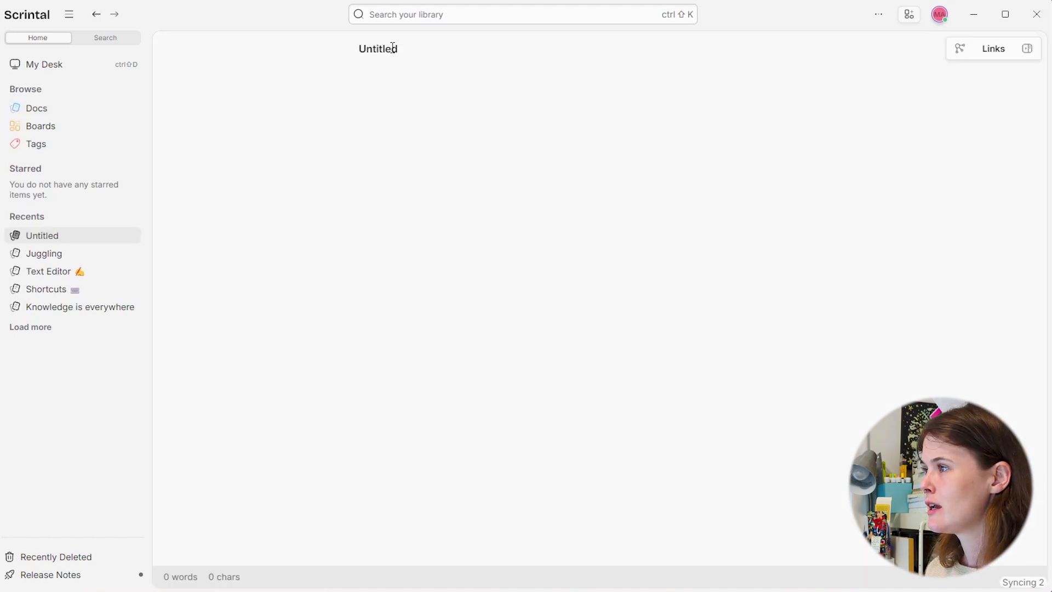
Step: Title the new doc 'Juggling' and return to the Docs list
left_click(417, 49)
type("Juggling")
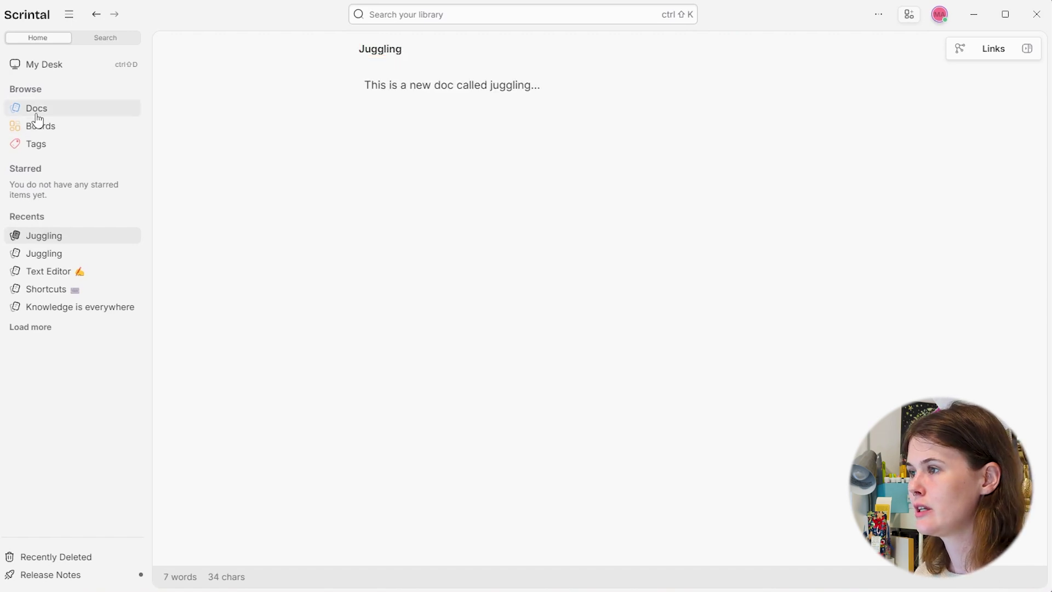
left_click(36, 108)
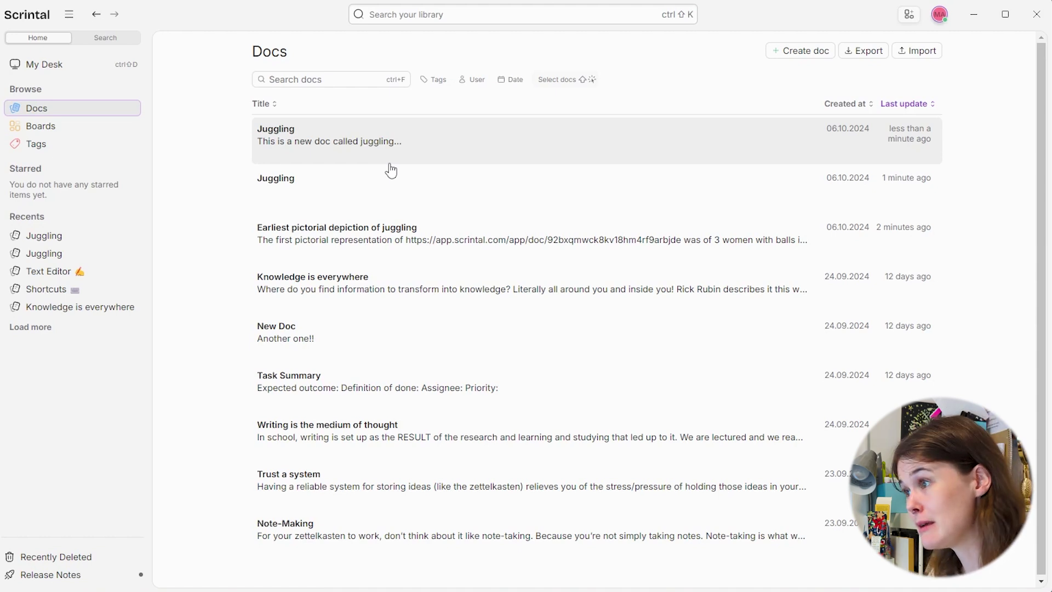
Step: Back on the Desk board with the sidebar hidden, nest the lower Juggling card inside the top one
left_click(44, 64)
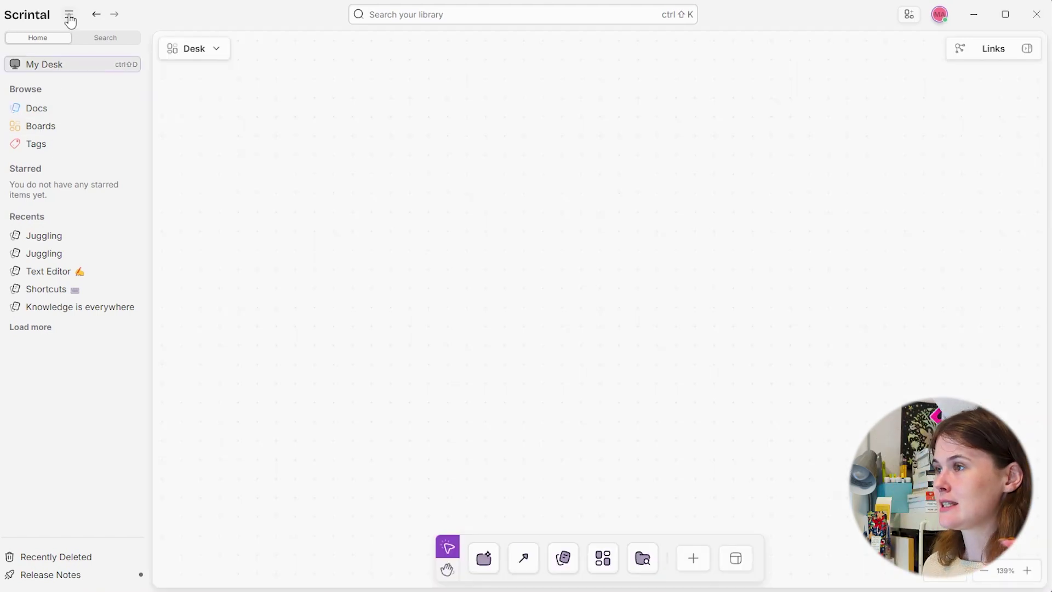
left_click(69, 15)
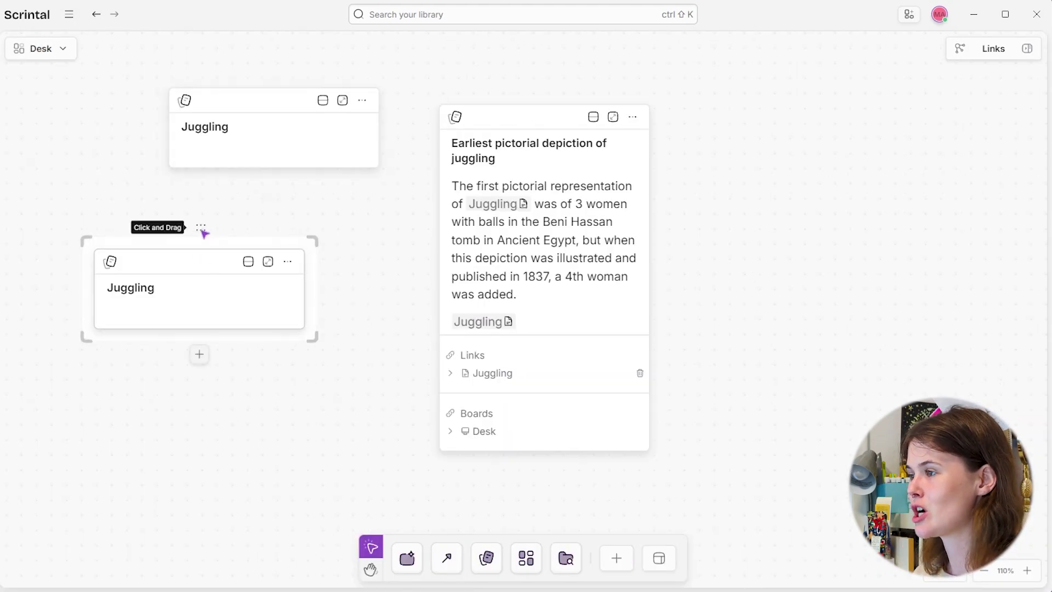
left_click_drag(206, 230, 272, 170)
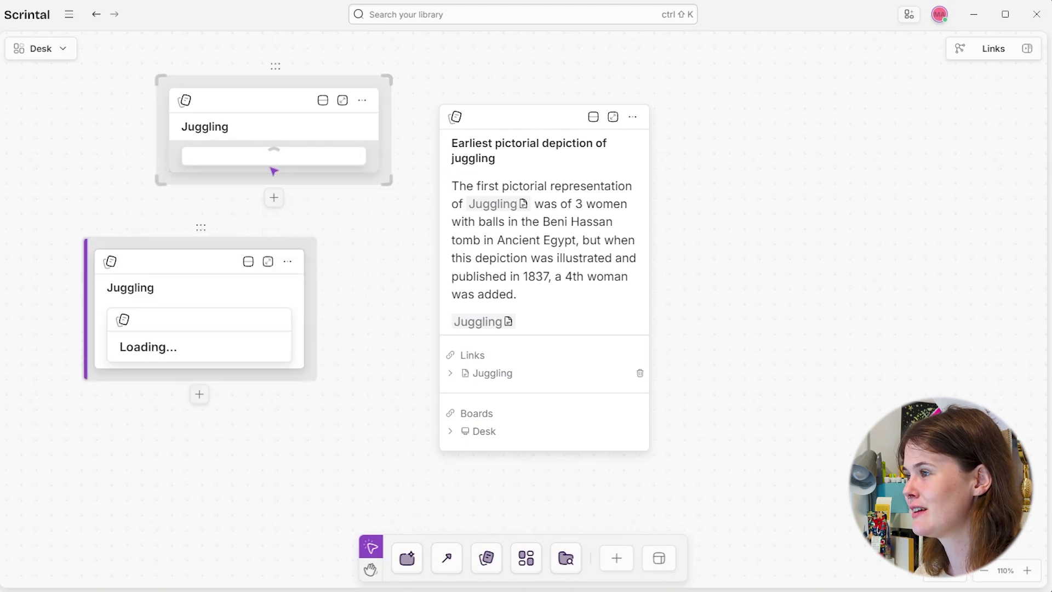
left_click(117, 150)
Step: Delete the leftover lower Juggling card group and remove the nested Juggling cards
left_click_drag(183, 251, 198, 340)
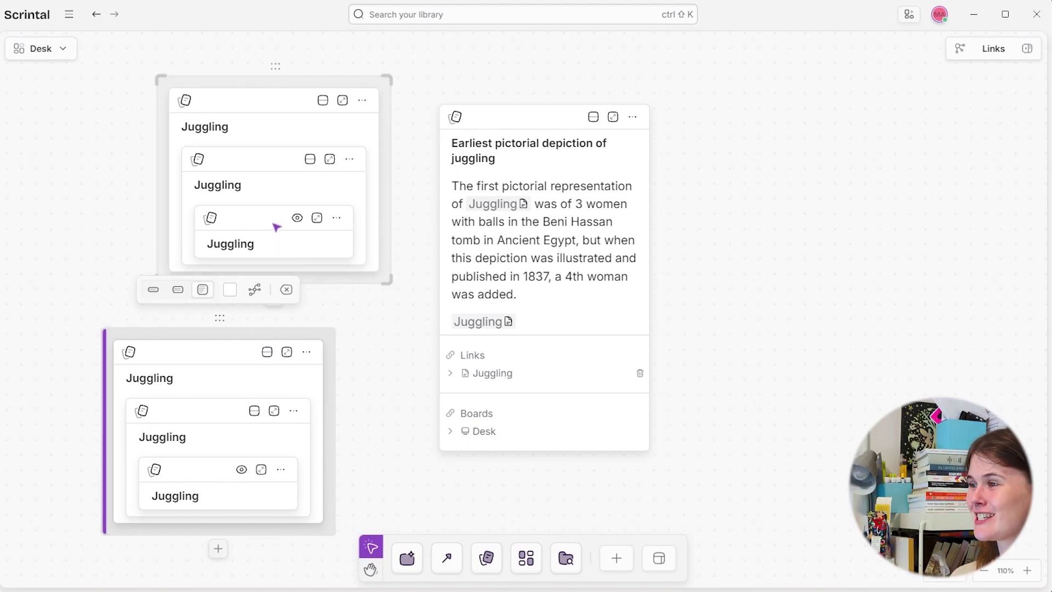
scroll(287, 211, "down", 2)
scroll(299, 230, "down", 1)
scroll(351, 272, "up", 2)
scroll(388, 291, "up", 1)
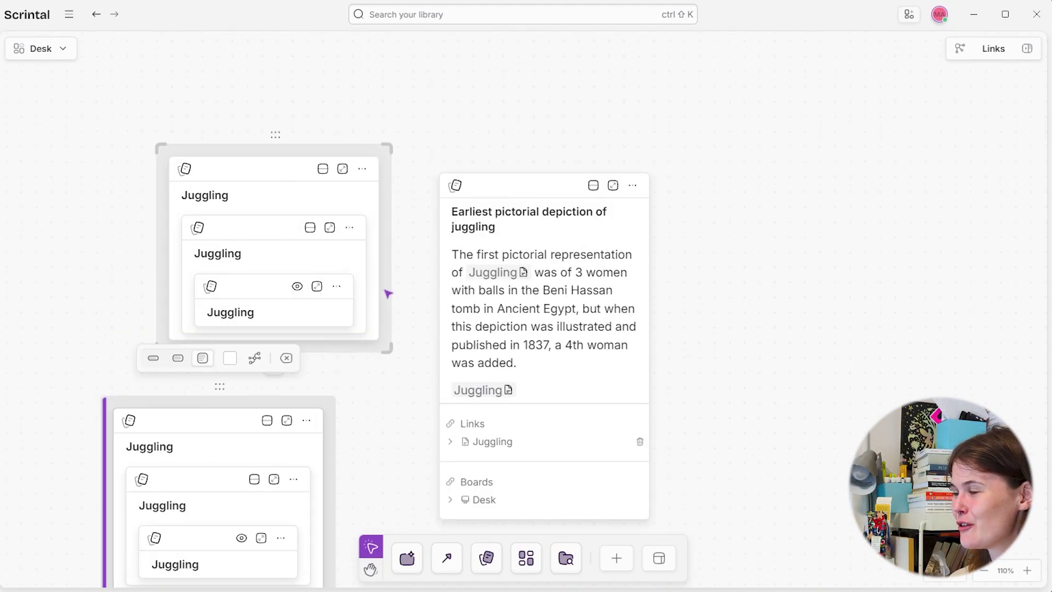
scroll(388, 296, "down", 1)
key("Delete")
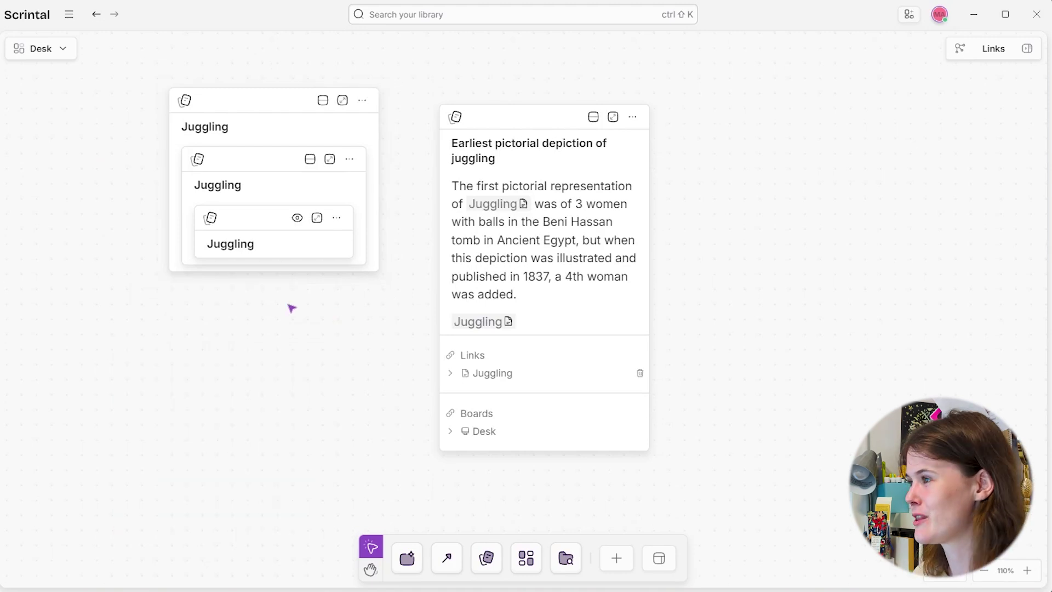
left_click(336, 218)
left_click(275, 355)
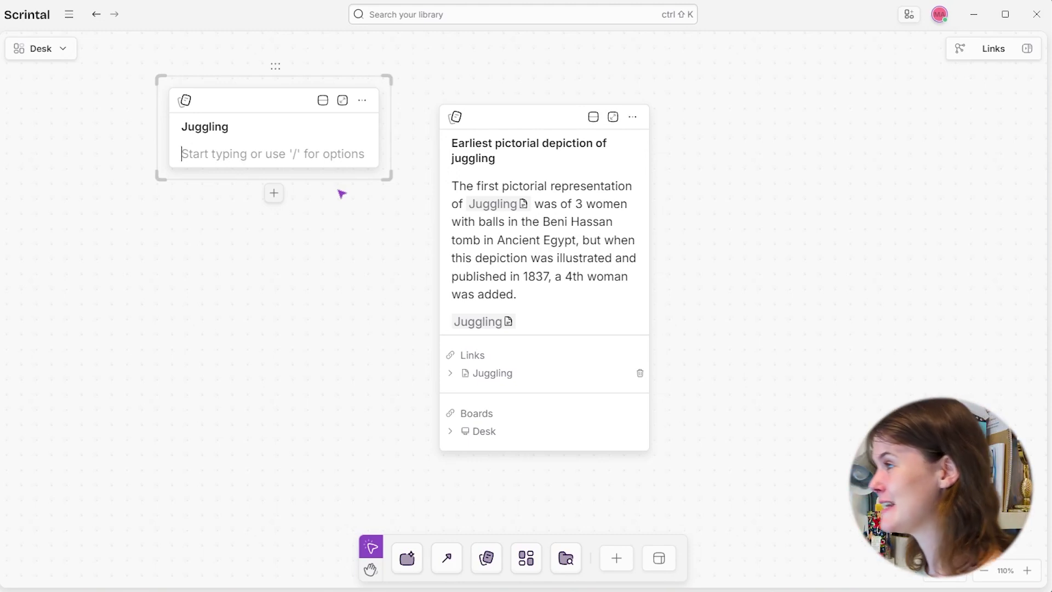
Step: Expand the depiction card's Juggling link, which reports no further links
left_click(549, 102)
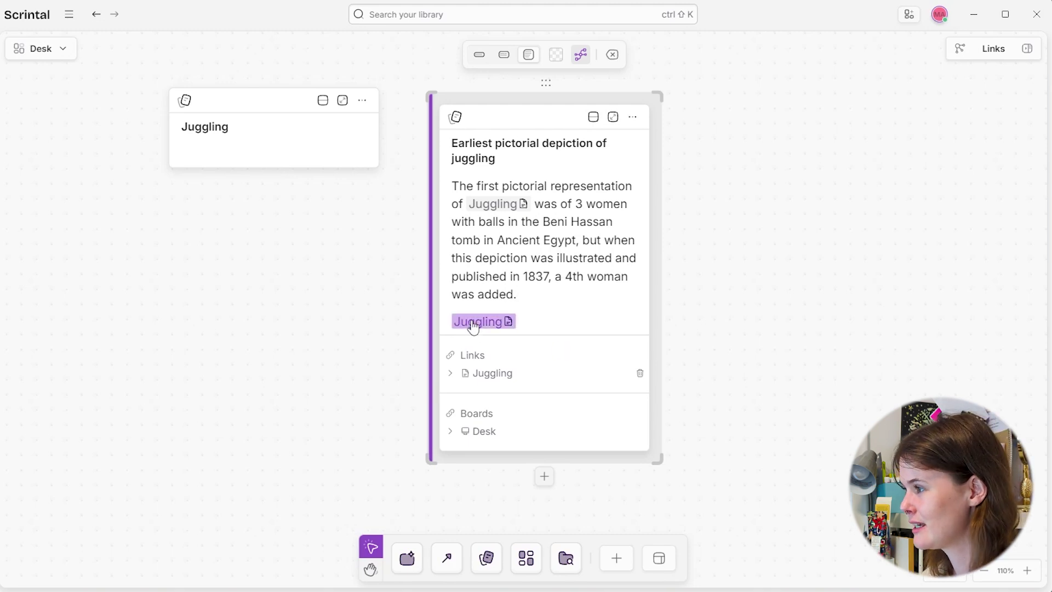
scroll(513, 371, "down", 2)
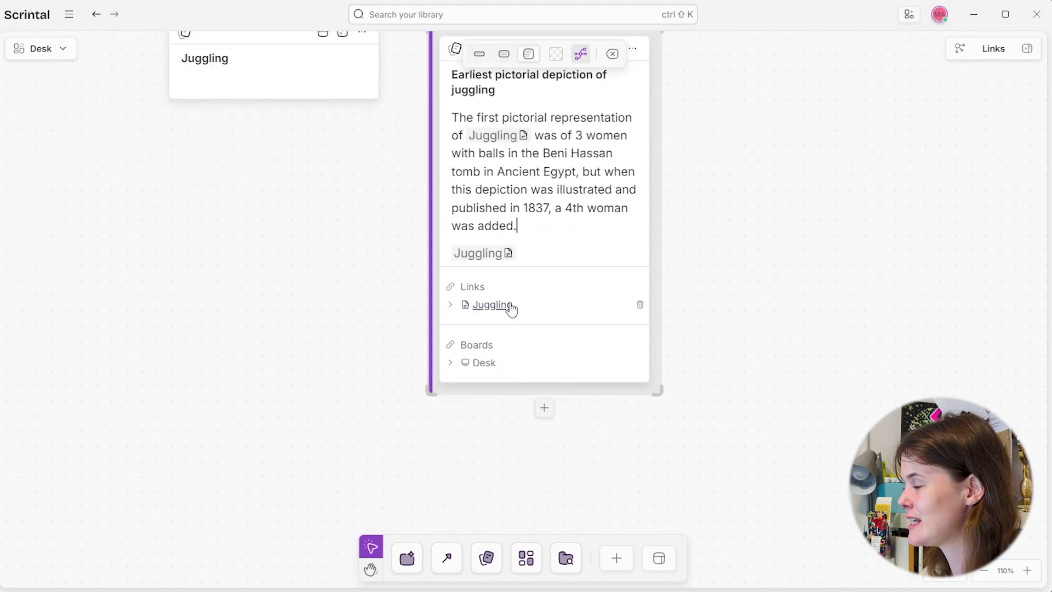
scroll(486, 284, "up", 3)
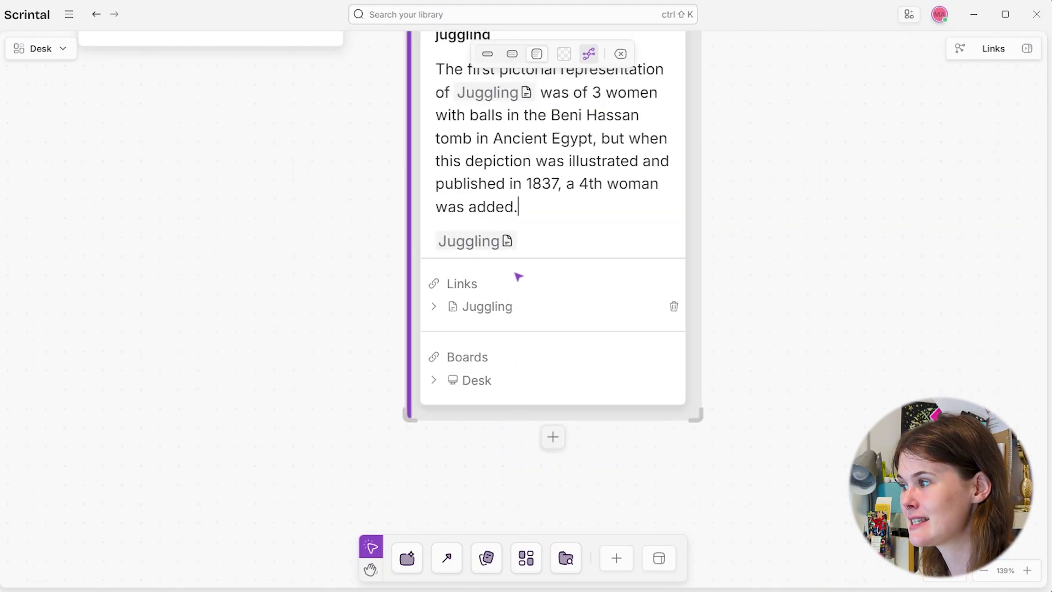
left_click(437, 310)
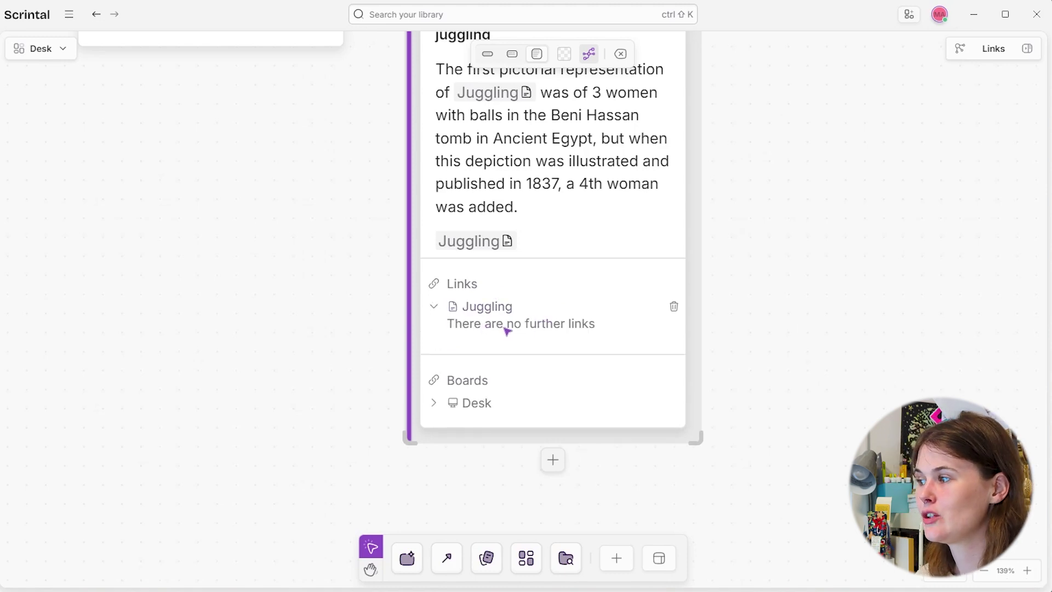
scroll(542, 334, "up", 5)
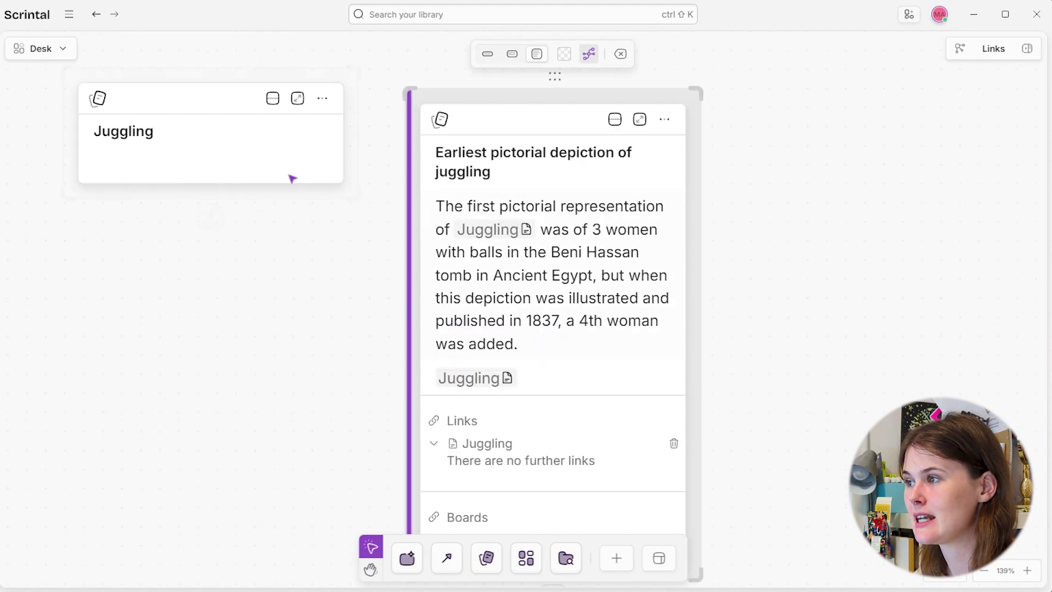
Step: Add a '+Juggling is life' new doc link in the Juggling card, then expand it in the depiction card
left_click(273, 157)
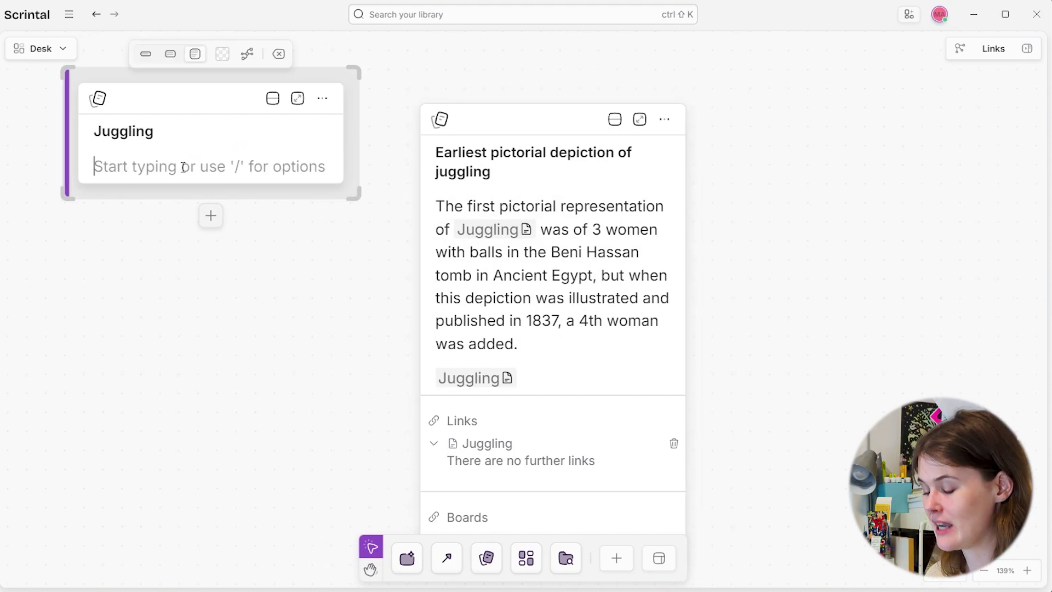
type("+Juggling is life")
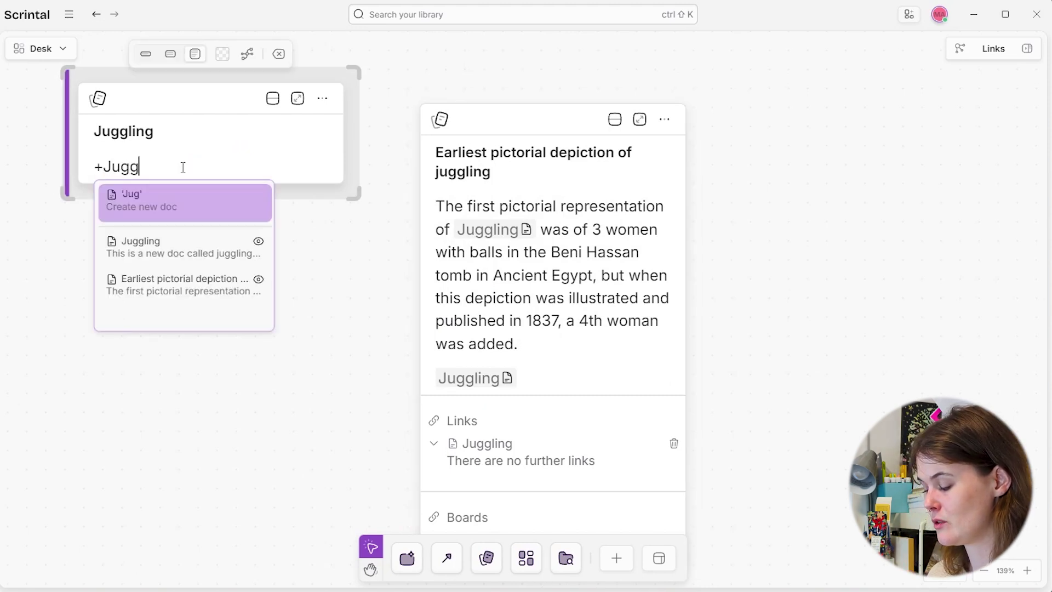
key("Return")
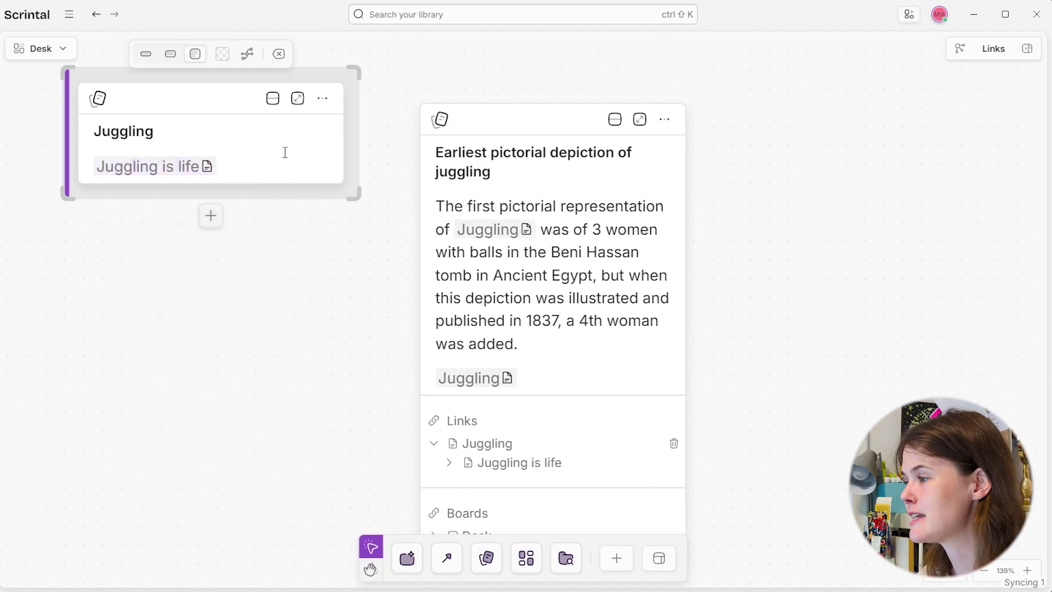
mouse_move(196, 166)
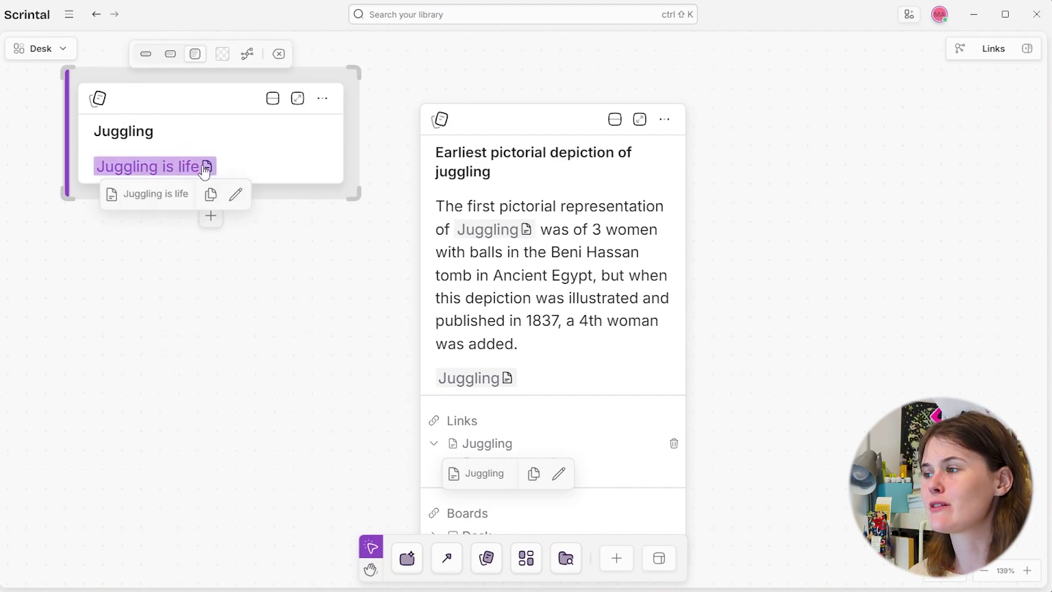
left_click(603, 470)
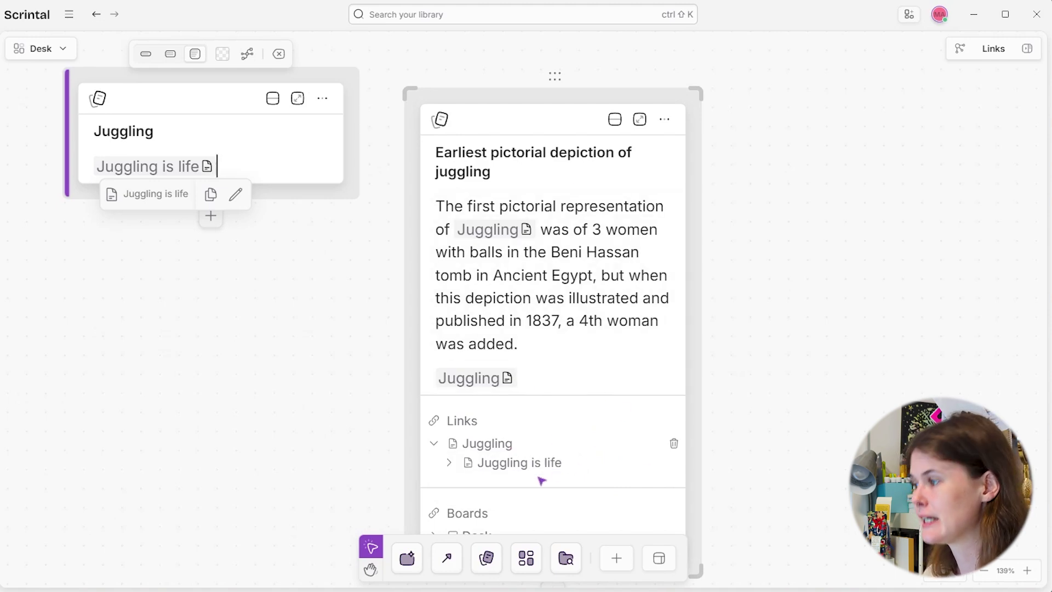
left_click(451, 463)
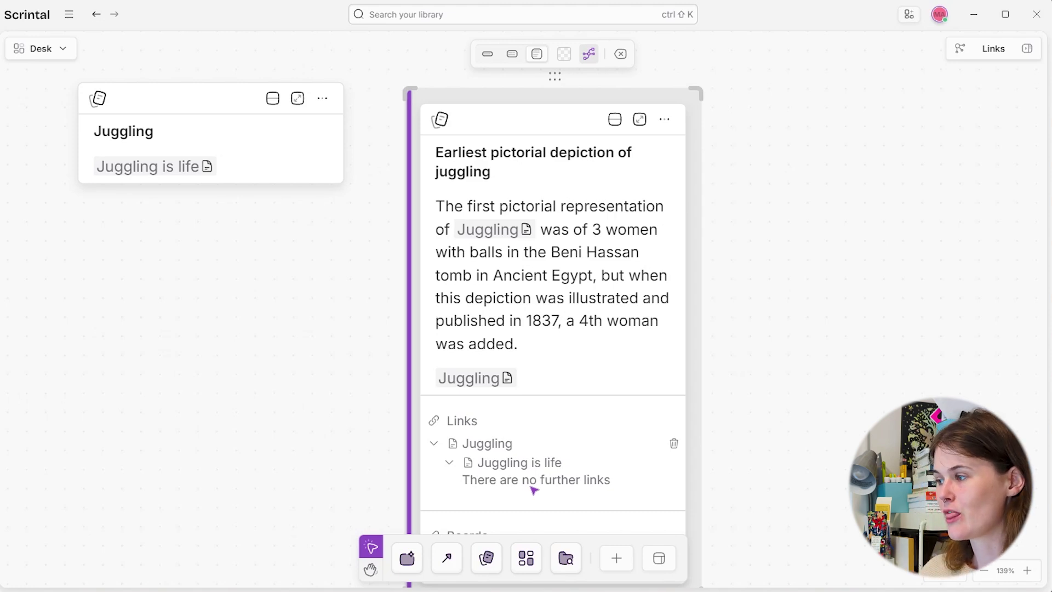
Step: Scroll the depiction card to view 'Juggling is life' nested under Juggling with no further links
scroll(594, 402, "down", 1)
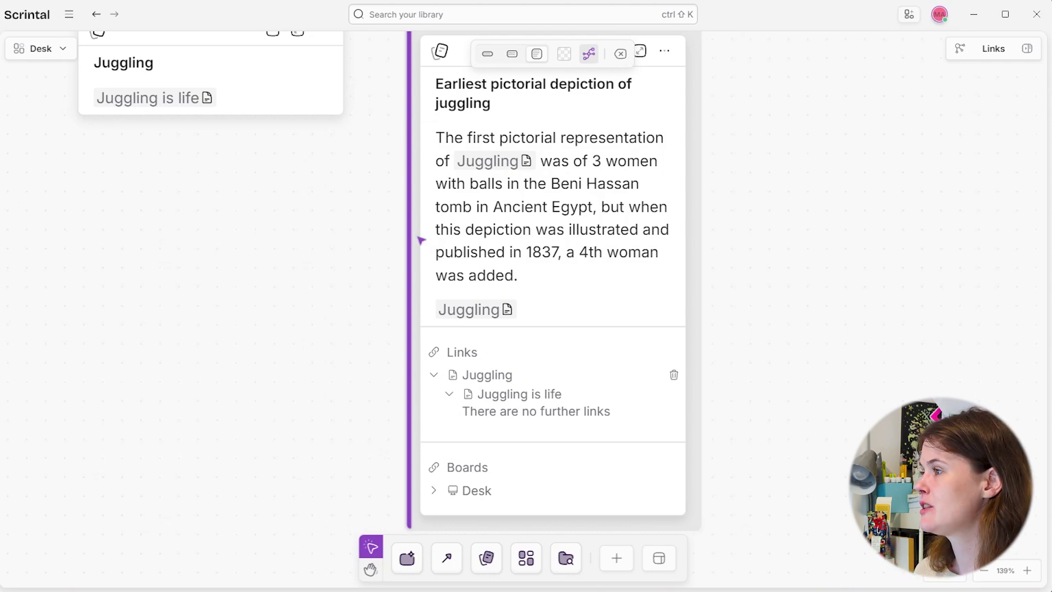
scroll(821, 236, "up", 2)
Step: Pan the board left and drag the Juggling card down, level with the depiction card's paragraph
scroll(817, 251, "down", 3, "ctrl")
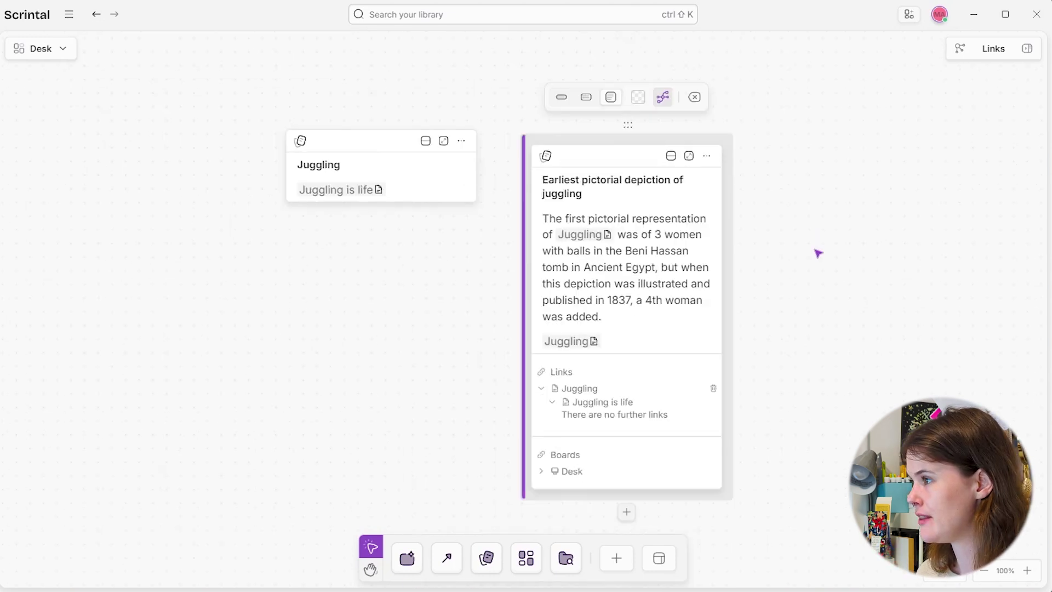
left_click(459, 281)
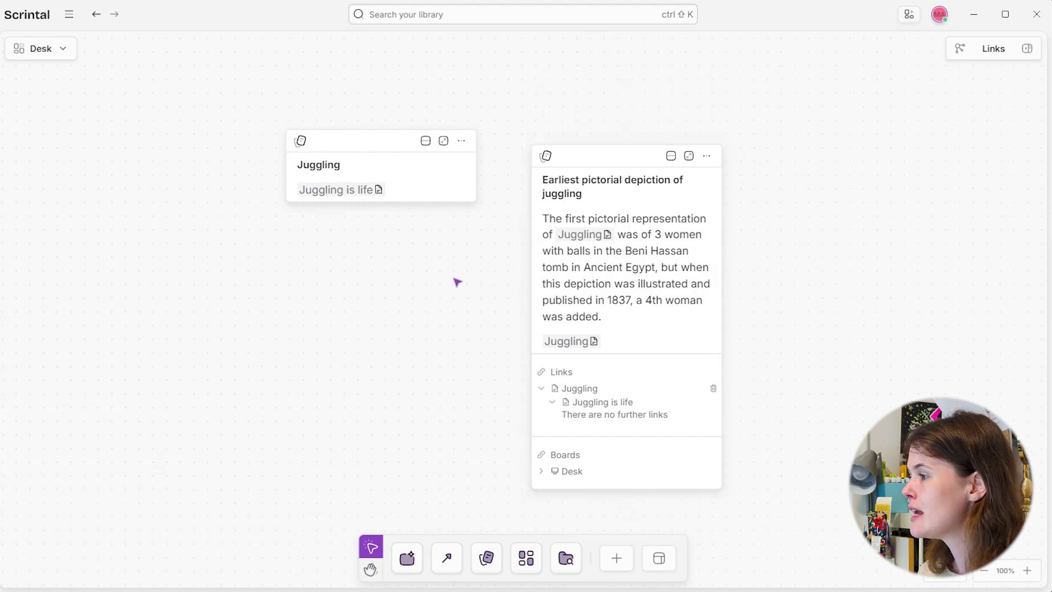
left_click_drag(458, 282, 329, 275)
left_click(351, 187)
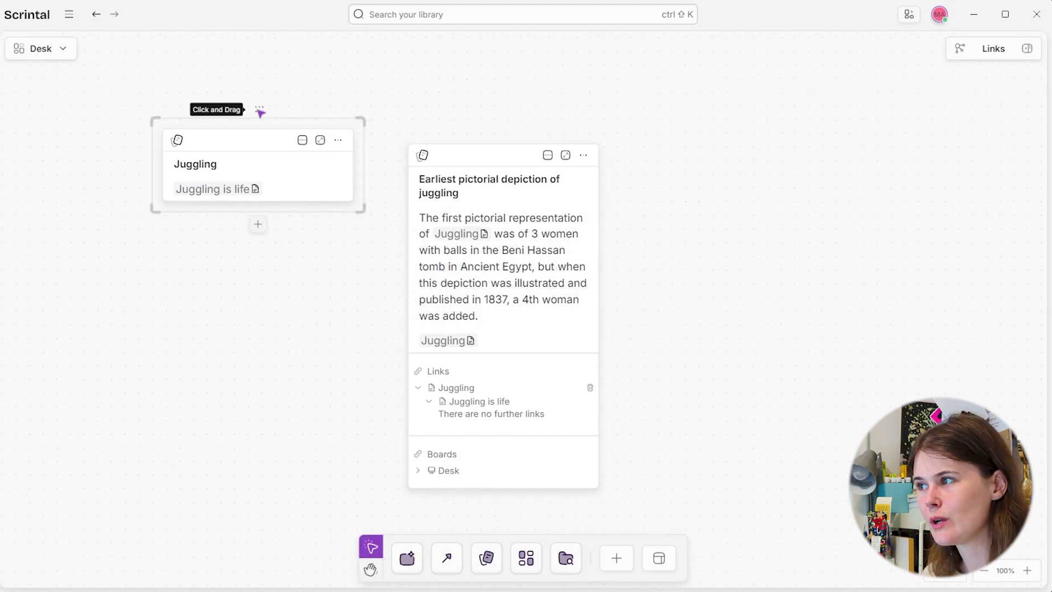
left_click_drag(259, 113, 251, 242)
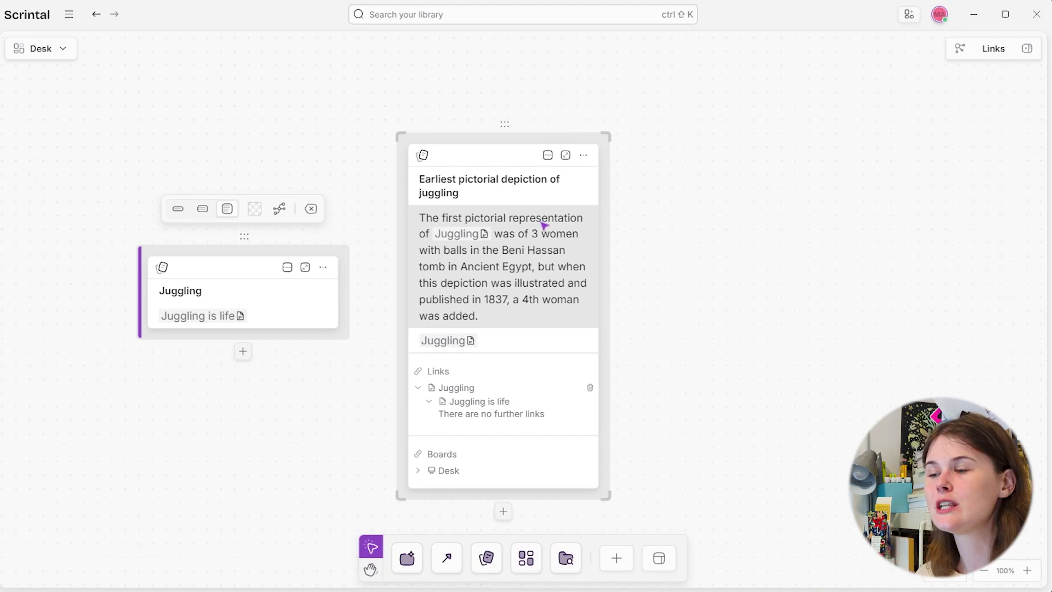
Step: Draw a dashed, size S, light-blue connector from Juggling to the depiction card, then delete it
left_click(448, 560)
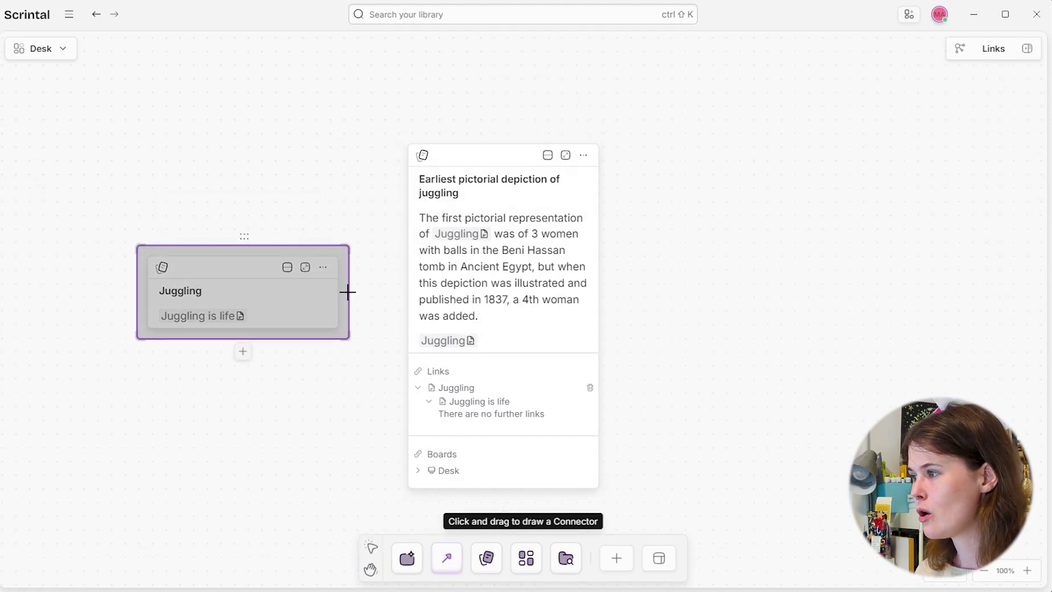
left_click_drag(257, 243, 461, 190)
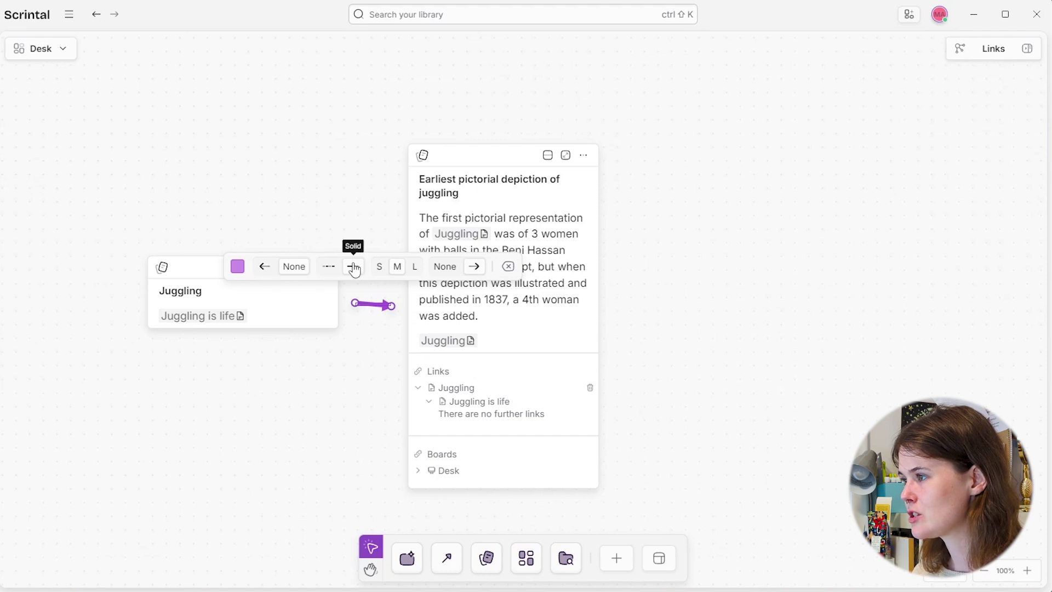
left_click(330, 268)
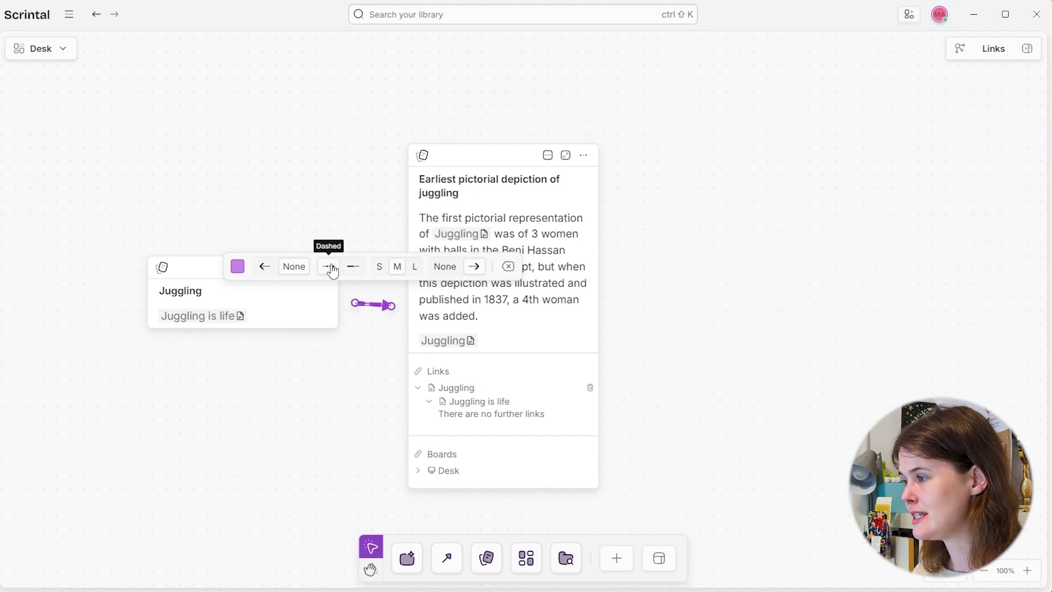
left_click(381, 270)
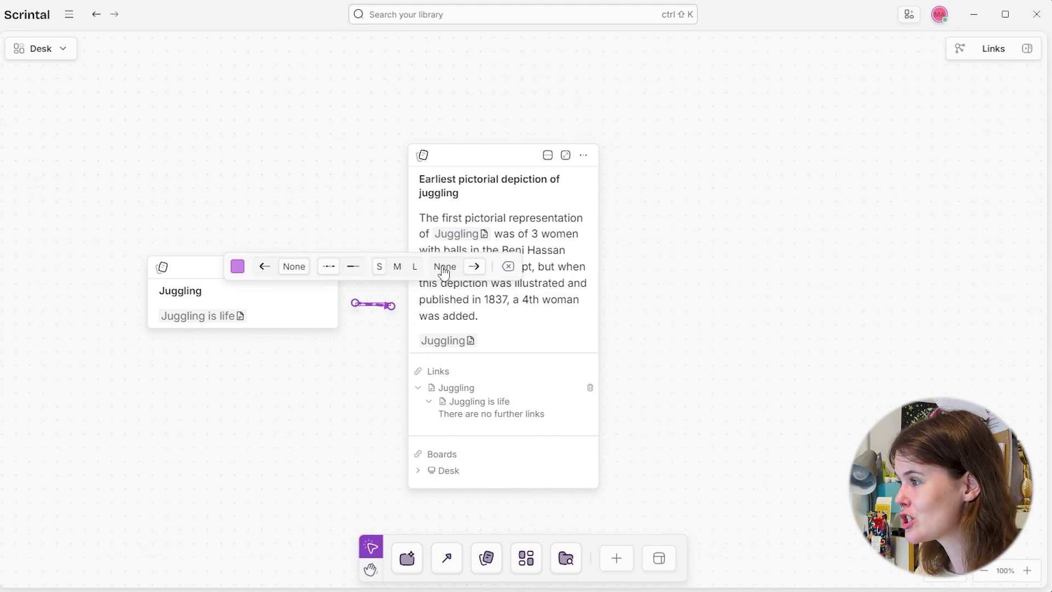
left_click(237, 266)
left_click(344, 236)
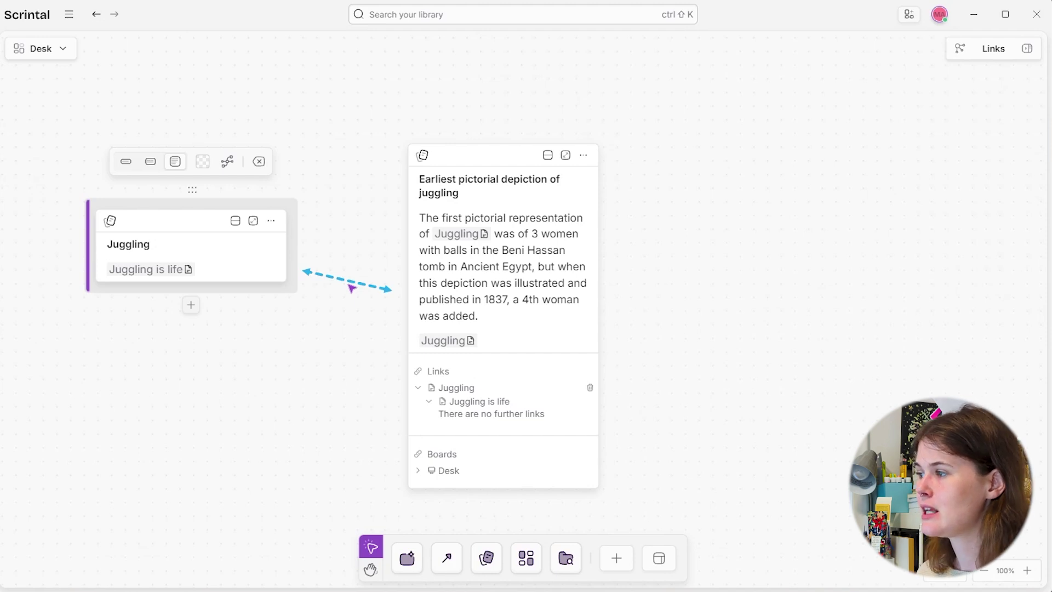
left_click(362, 285)
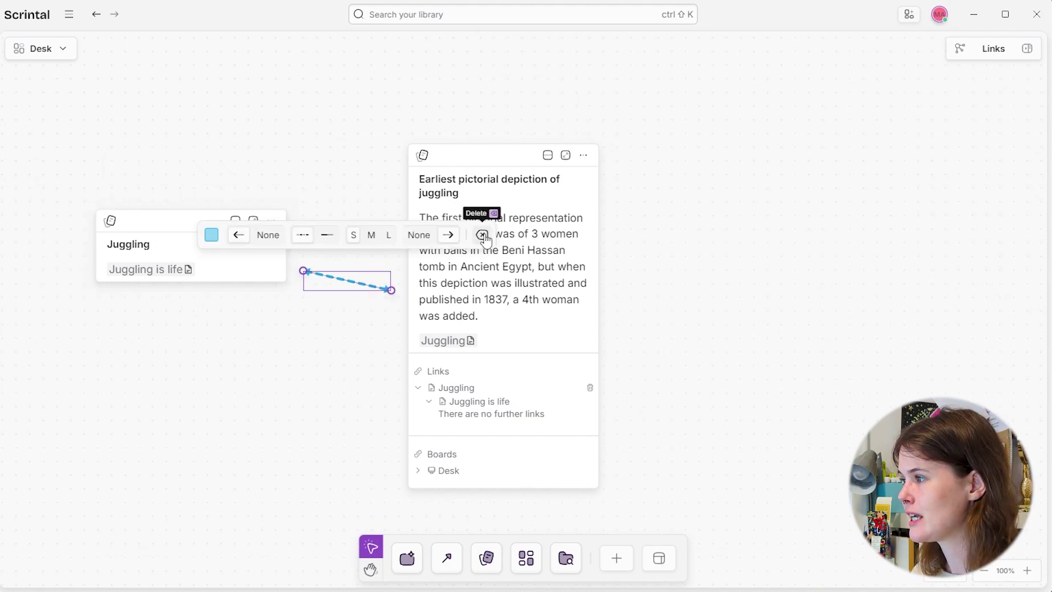
left_click(483, 235)
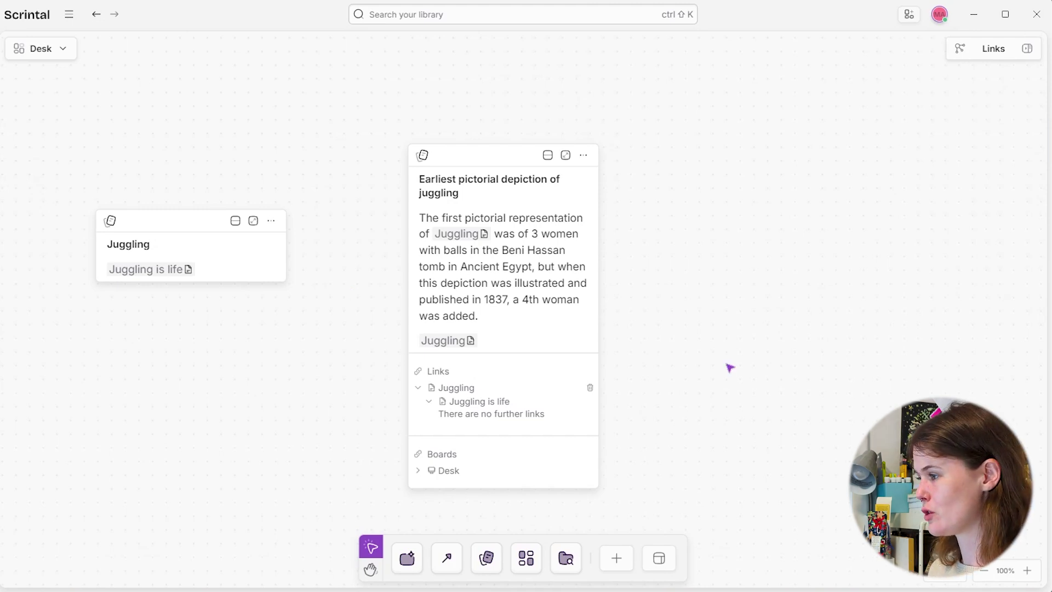
Step: Add an empty line after 'was added.' in the depiction card and choose an Image block
left_click(510, 314)
left_click(488, 311)
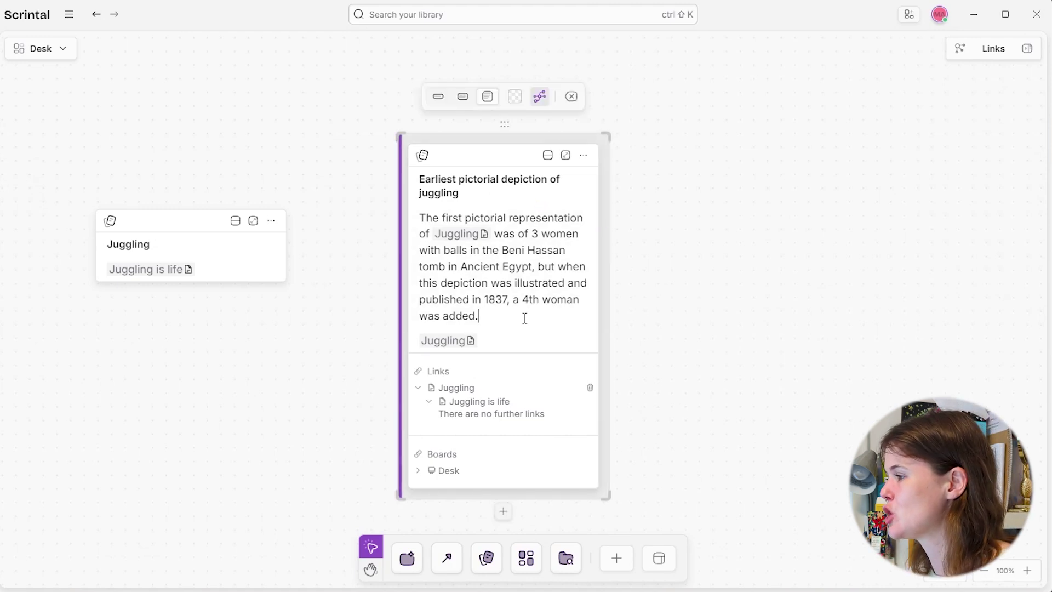
key("Return")
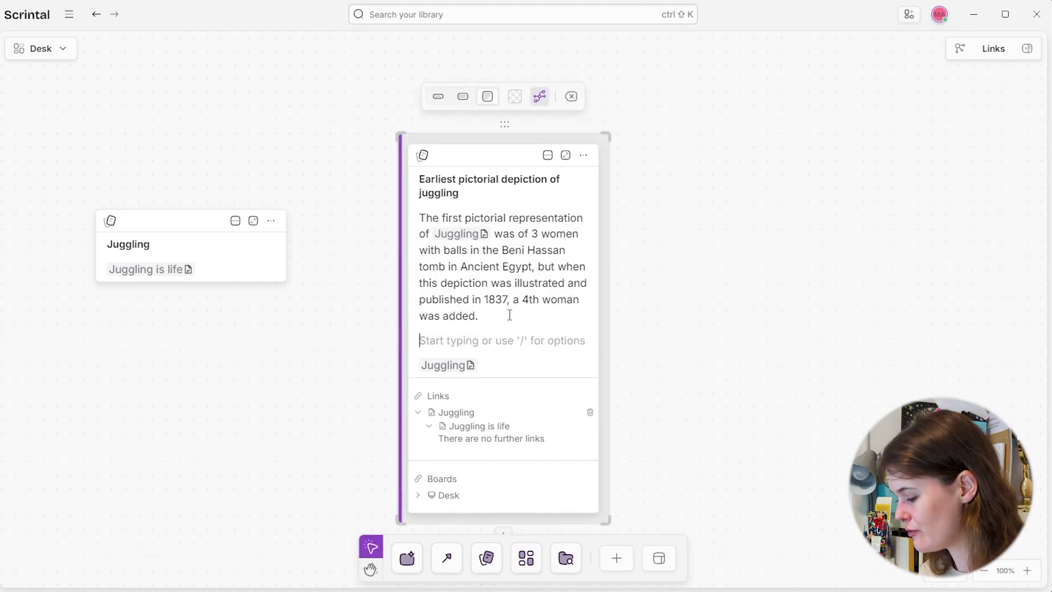
left_click(616, 558)
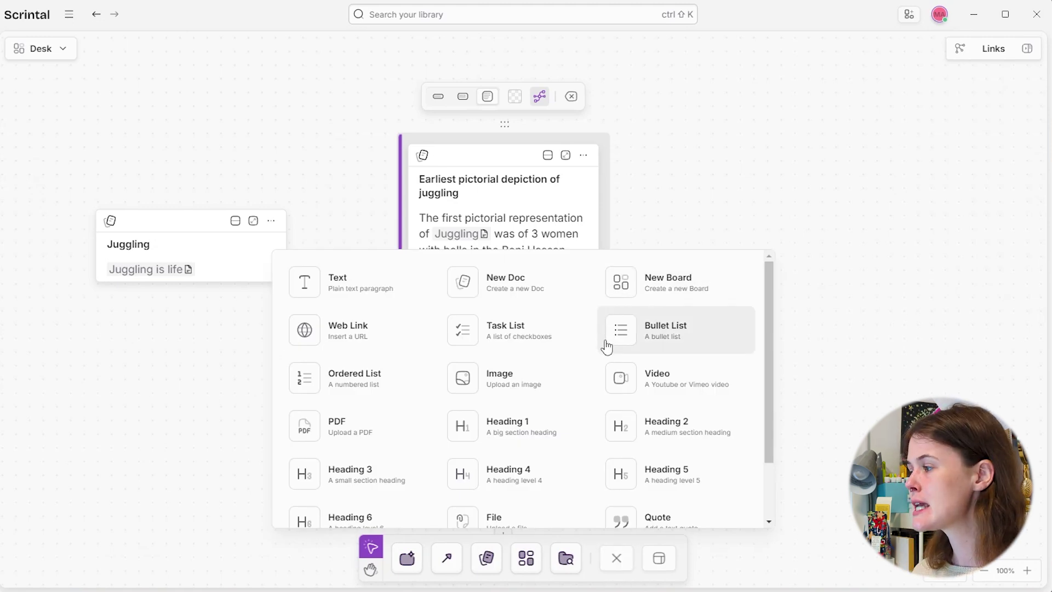
scroll(607, 346, "down", 2)
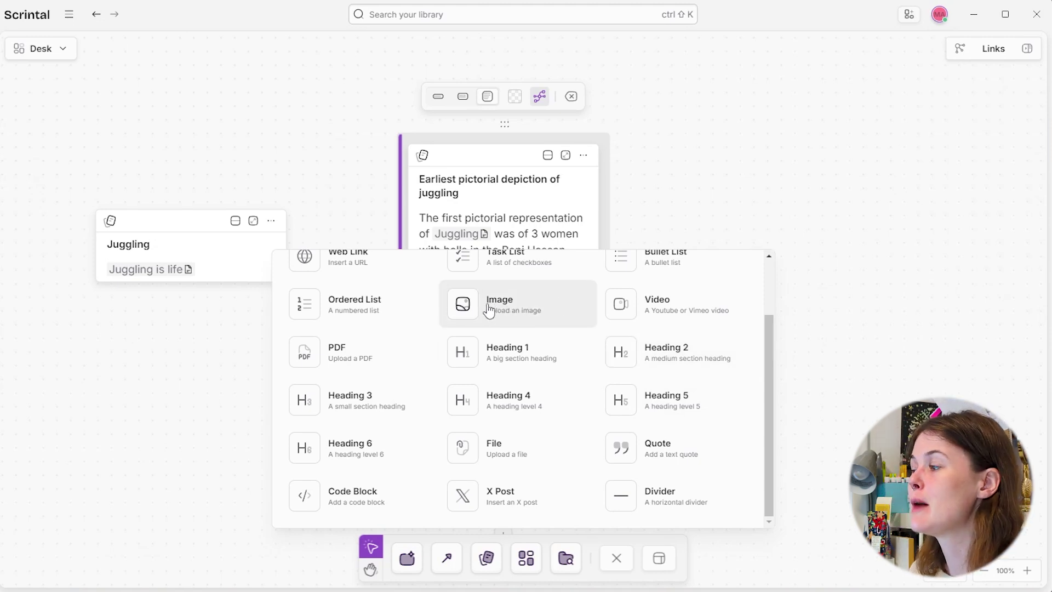
left_click(521, 221)
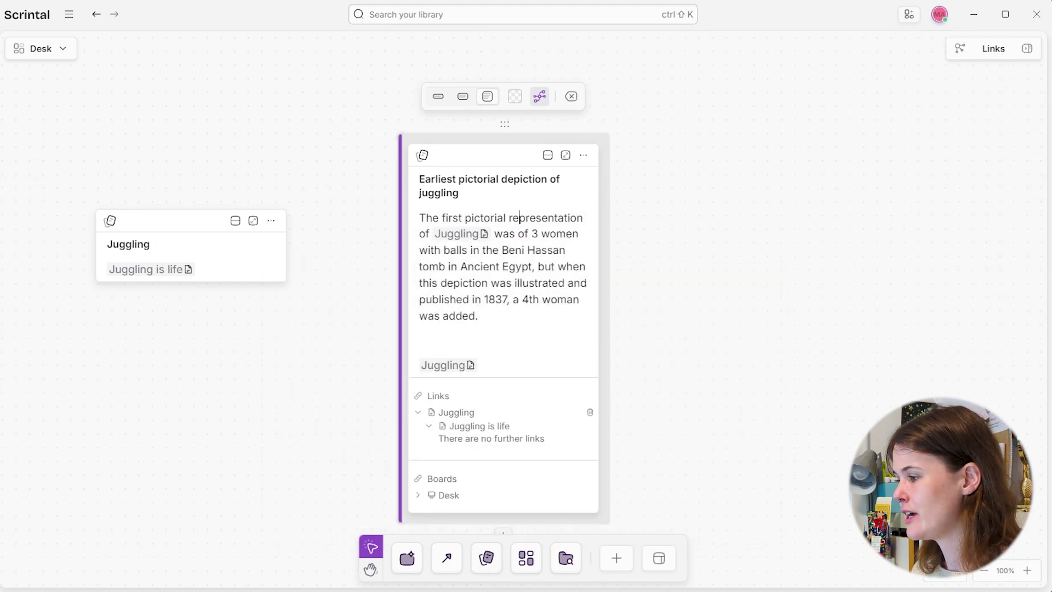
Step: Bring images.png onto the board, move it into the depiction card, and delete the extra image card
left_click(384, 534)
left_click_drag(46, 127, 537, 341)
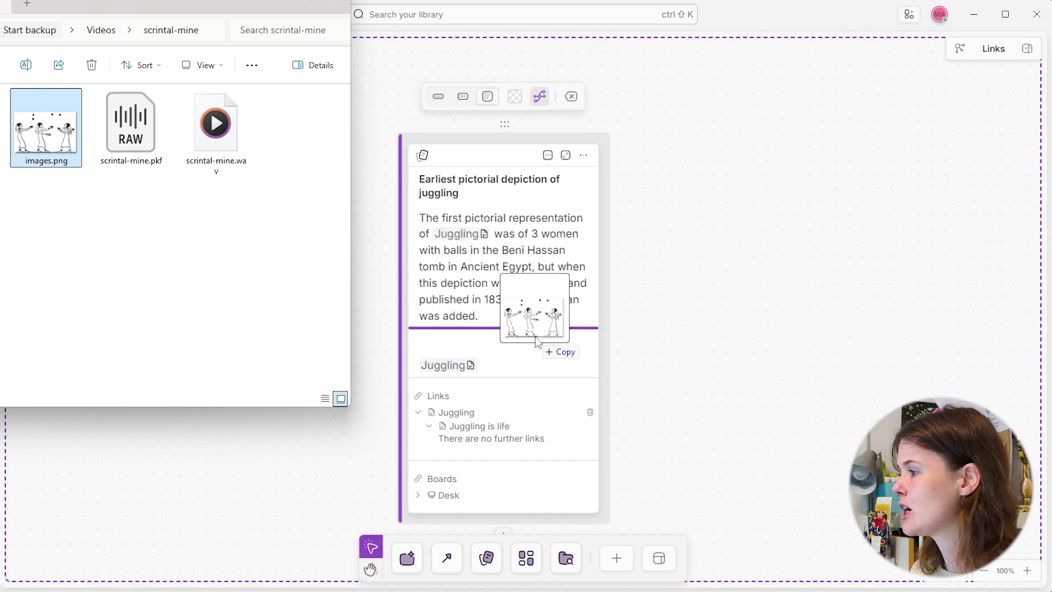
left_click_drag(537, 341, 734, 278)
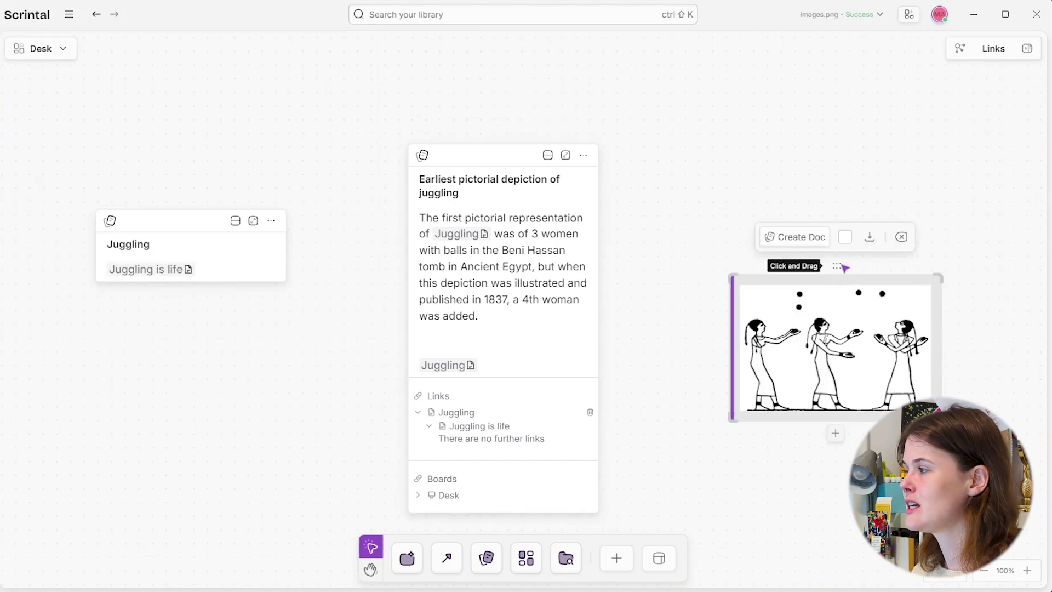
left_click_drag(844, 268, 552, 311)
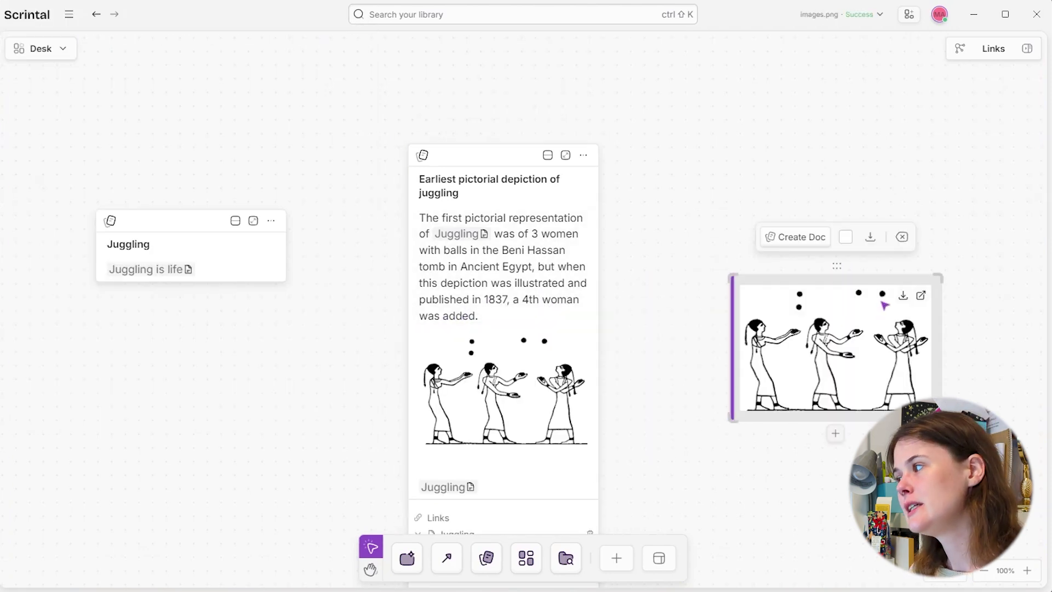
left_click(903, 237)
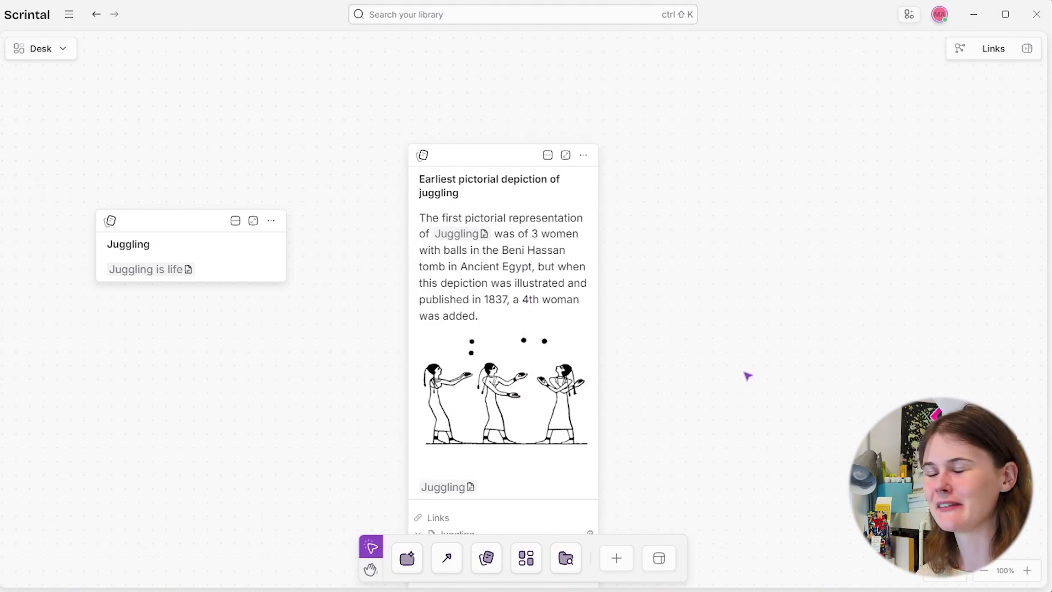
Step: Drag the card's image and paragraph out onto the Desk as separate cards
left_click_drag(570, 373, 718, 214)
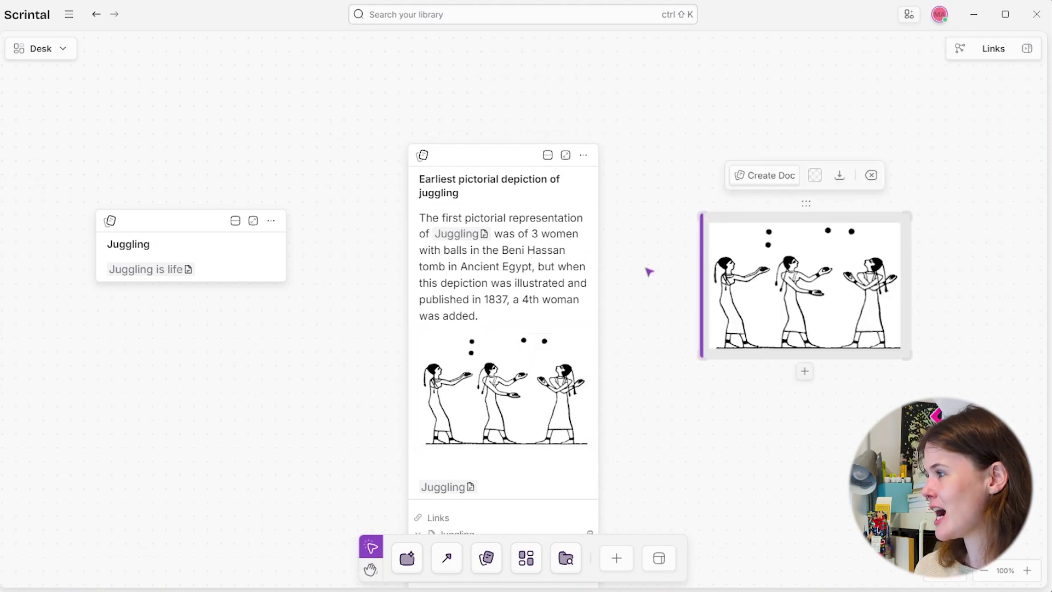
left_click_drag(529, 269, 238, 370)
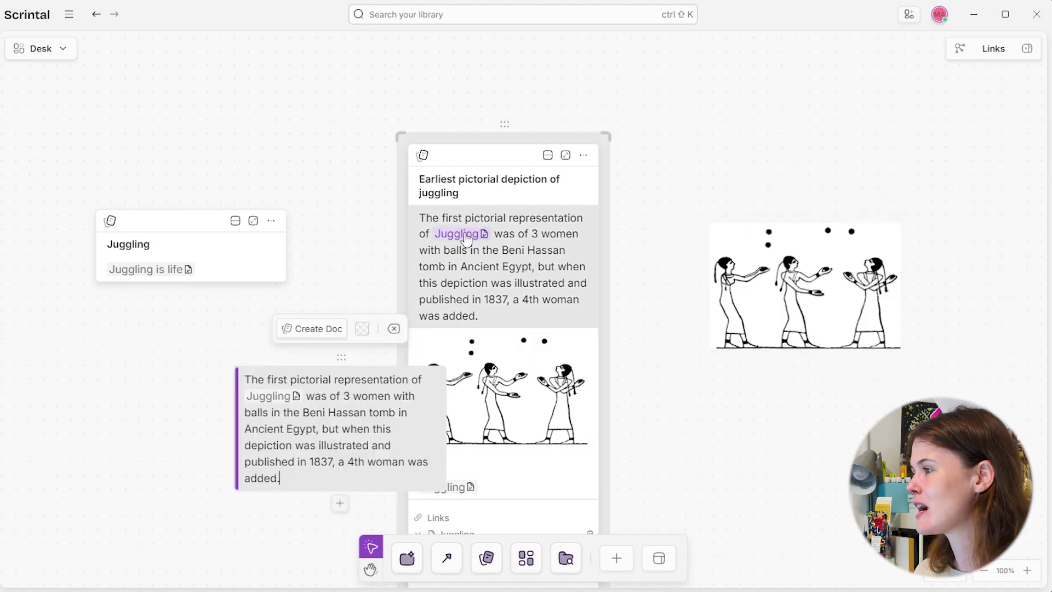
left_click_drag(460, 236, 681, 88)
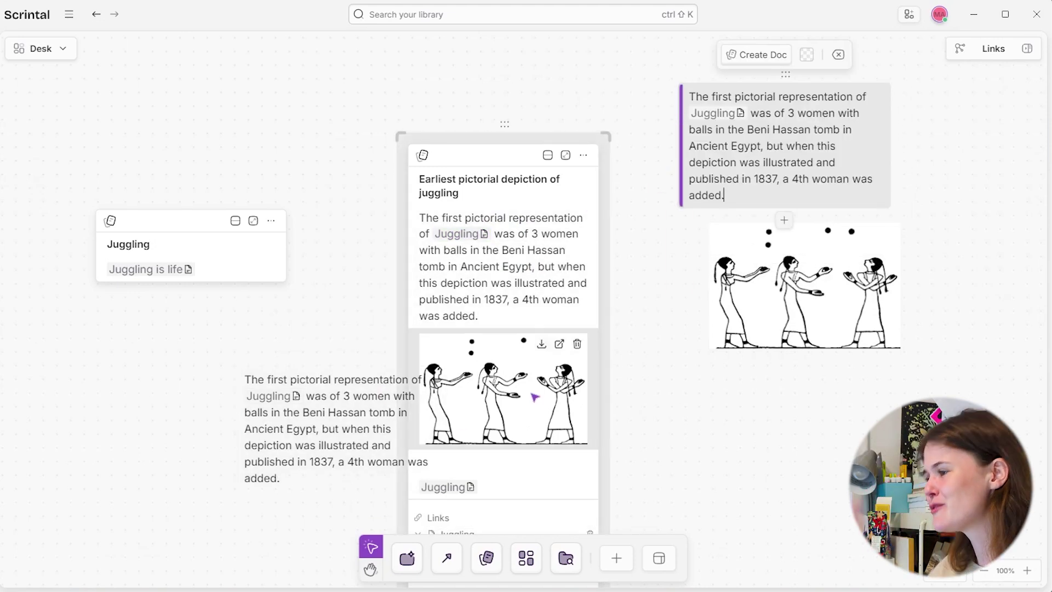